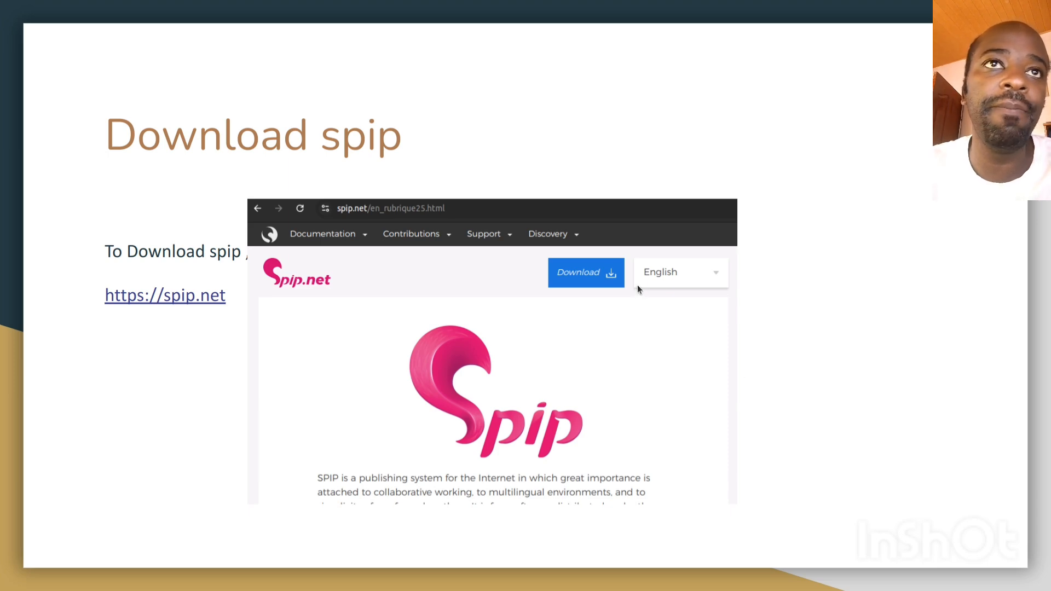
# Step: Exit the slideshow and load spip.net in the same tab
pyautogui.press('Escape')
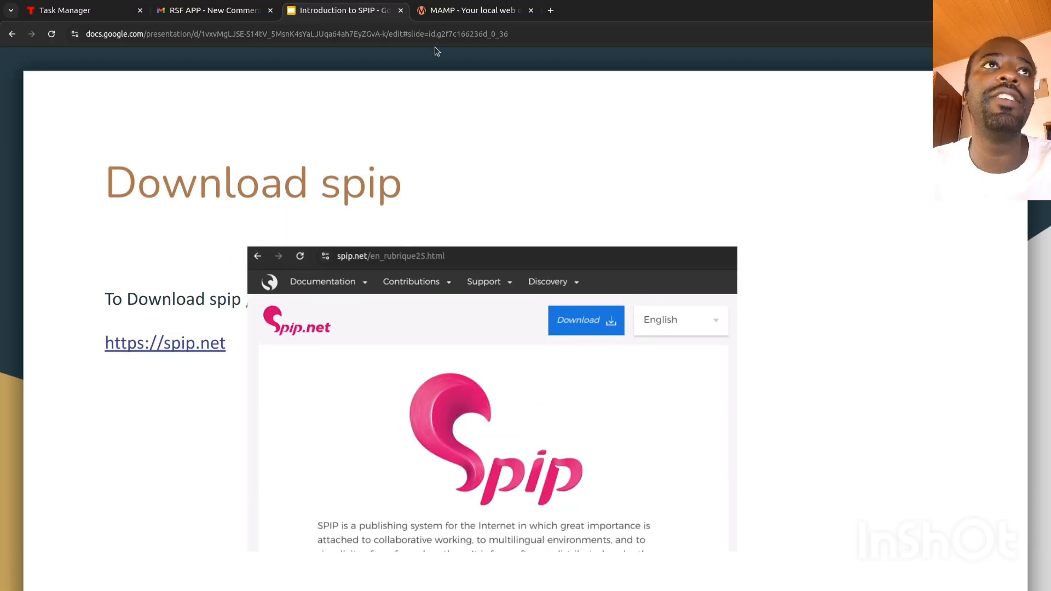
pyautogui.click(454, 34)
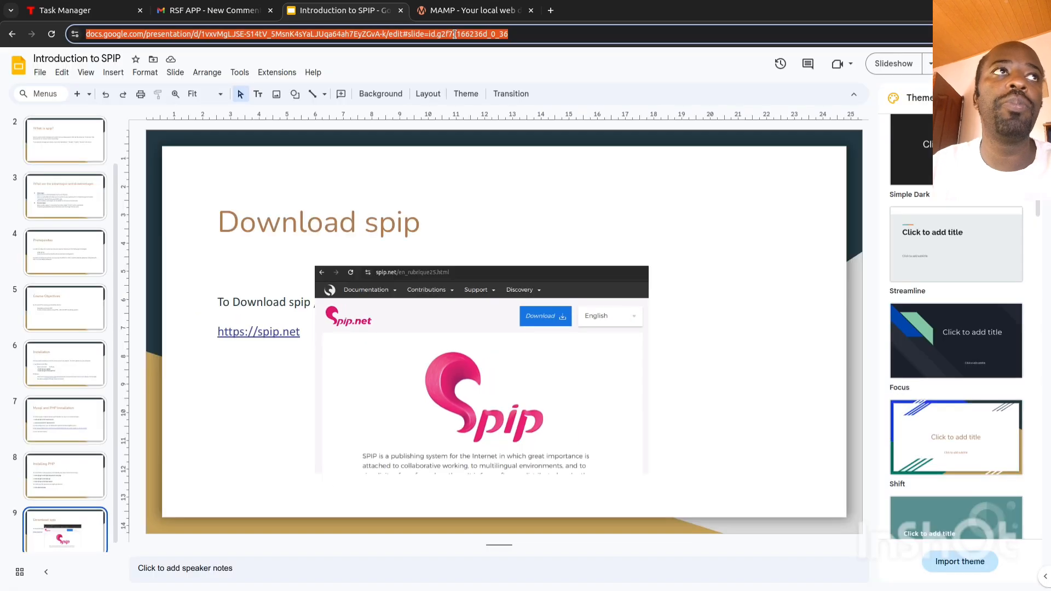
pyautogui.write('spip.net')
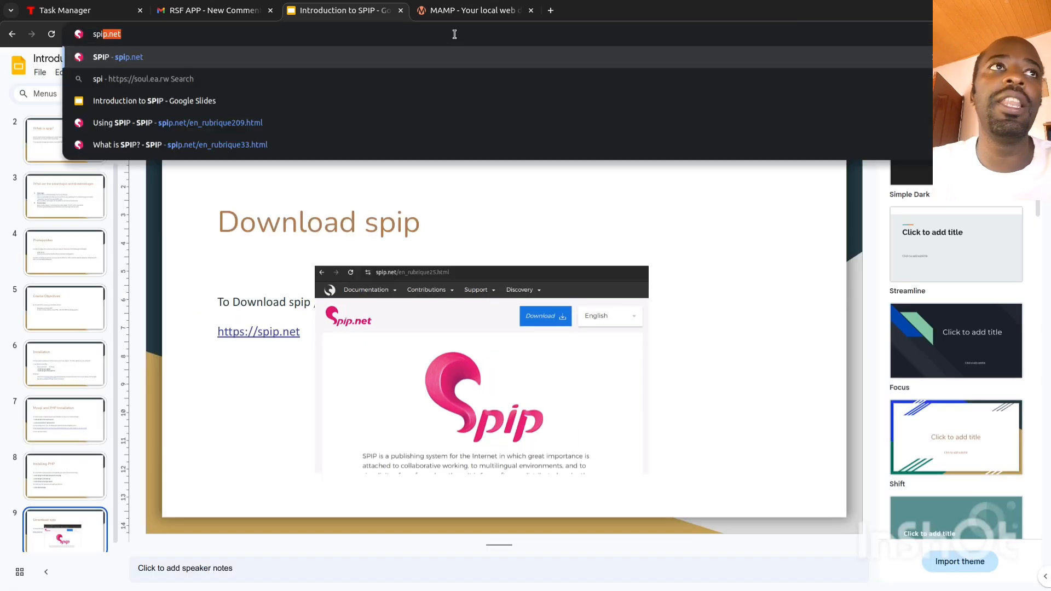
pyautogui.press('Return')
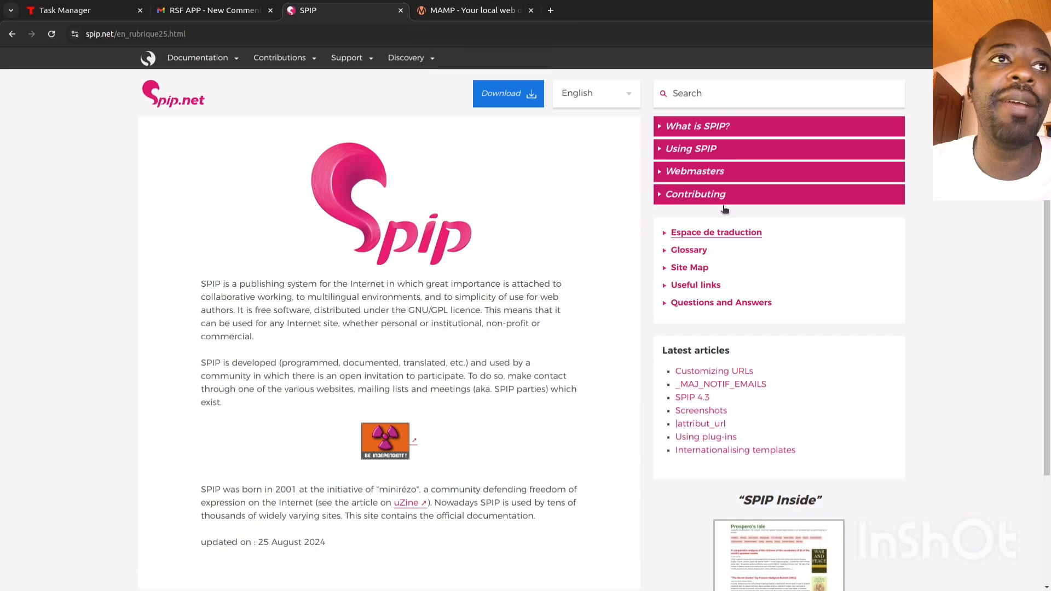
pyautogui.scroll(-1, 391, 284)
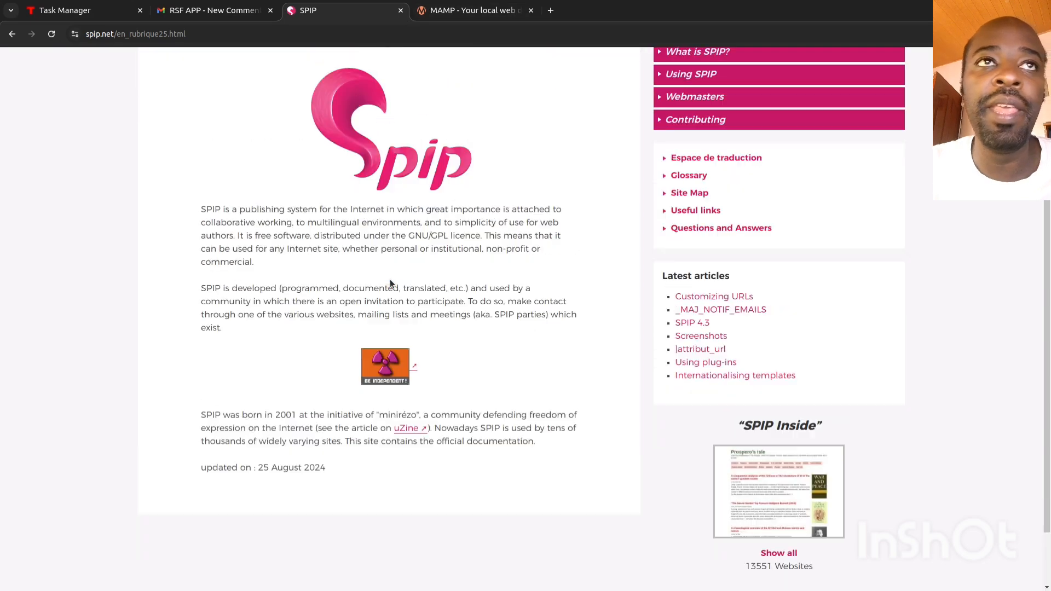
pyautogui.scroll(2, 391, 283)
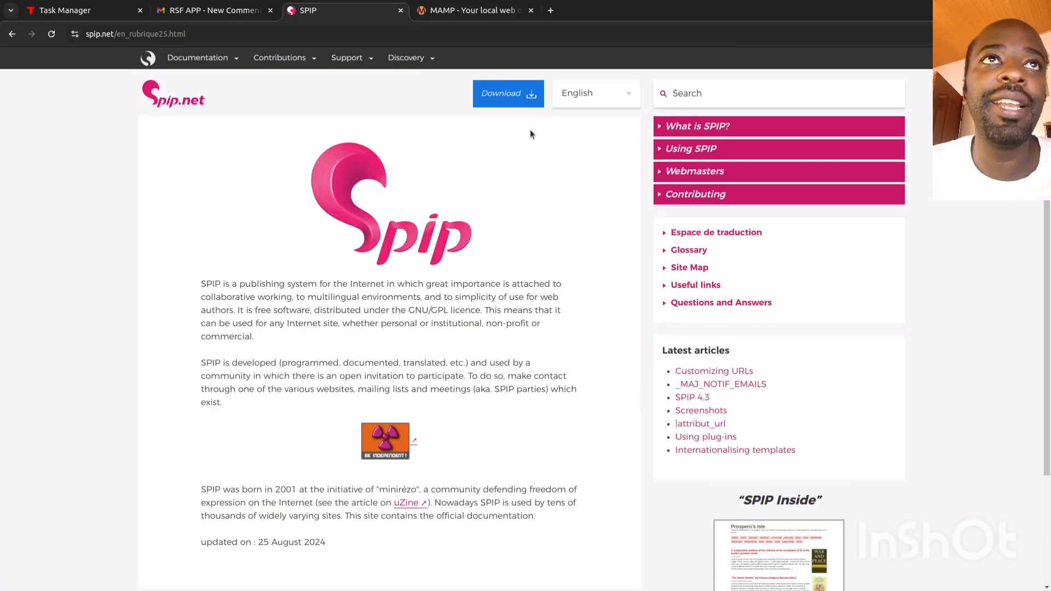
# Step: Download spip-v4.3.2.zip from the SPIP 4.3.2 section of the Downloading SPIP page
pyautogui.click(514, 96)
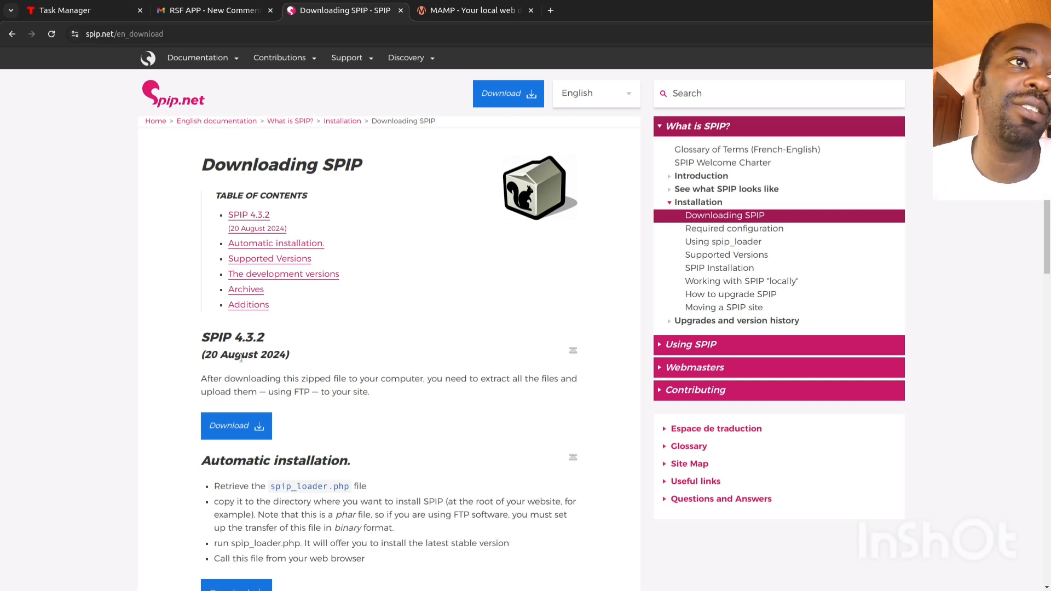
pyautogui.scroll(-2, 392, 342)
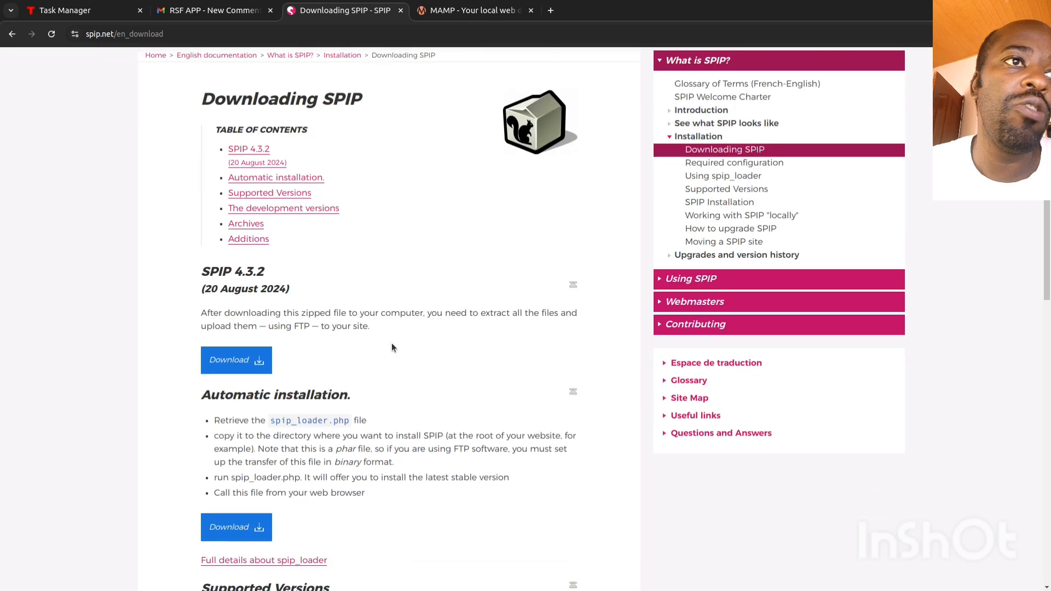
pyautogui.scroll(-5, 392, 343)
pyautogui.scroll(5, 392, 343)
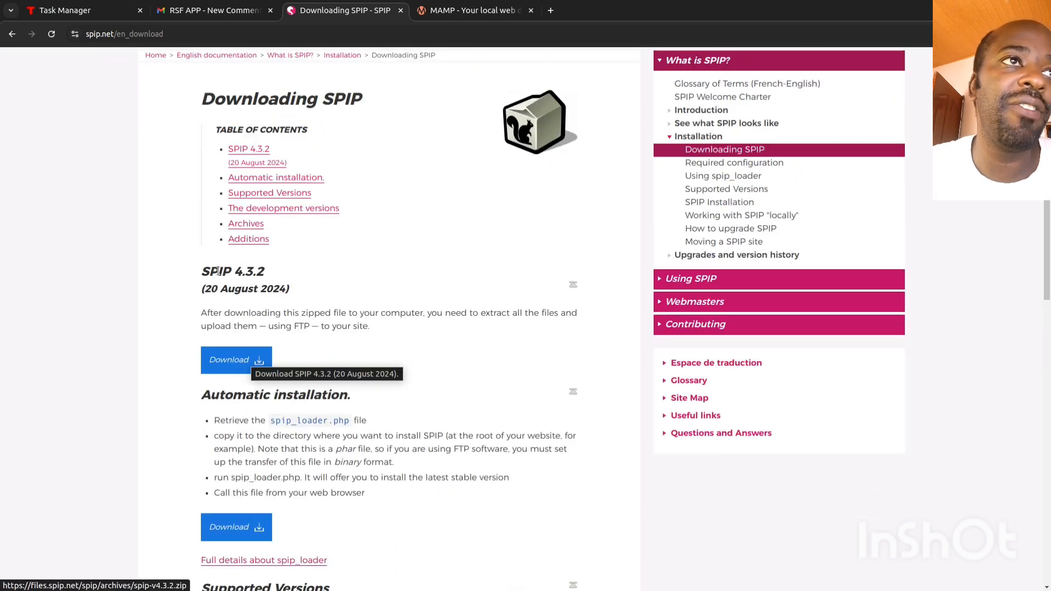
pyautogui.moveTo(209, 272); pyautogui.dragTo(247, 273)
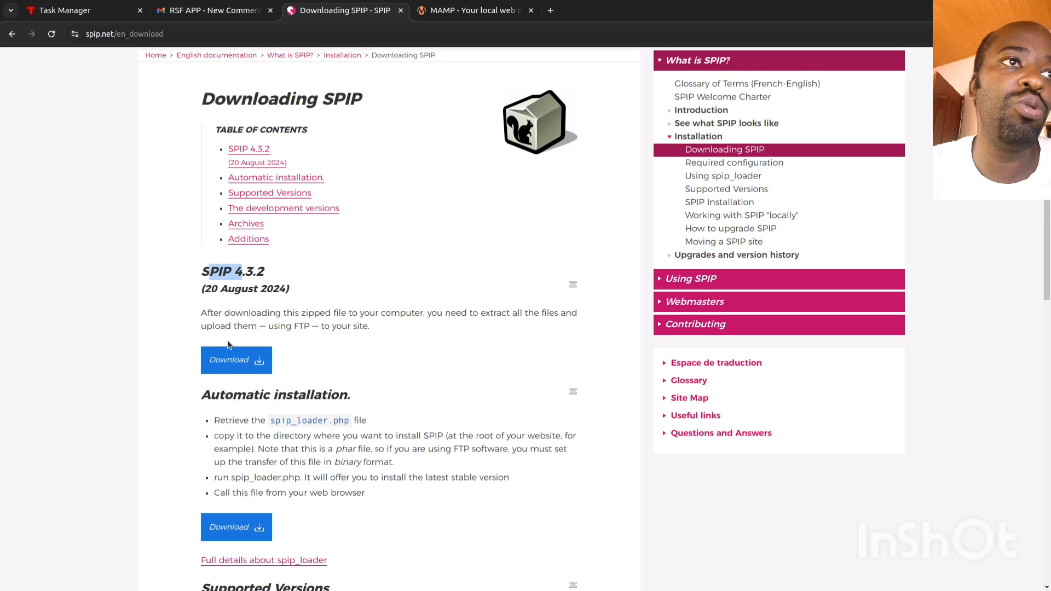
pyautogui.click(237, 366)
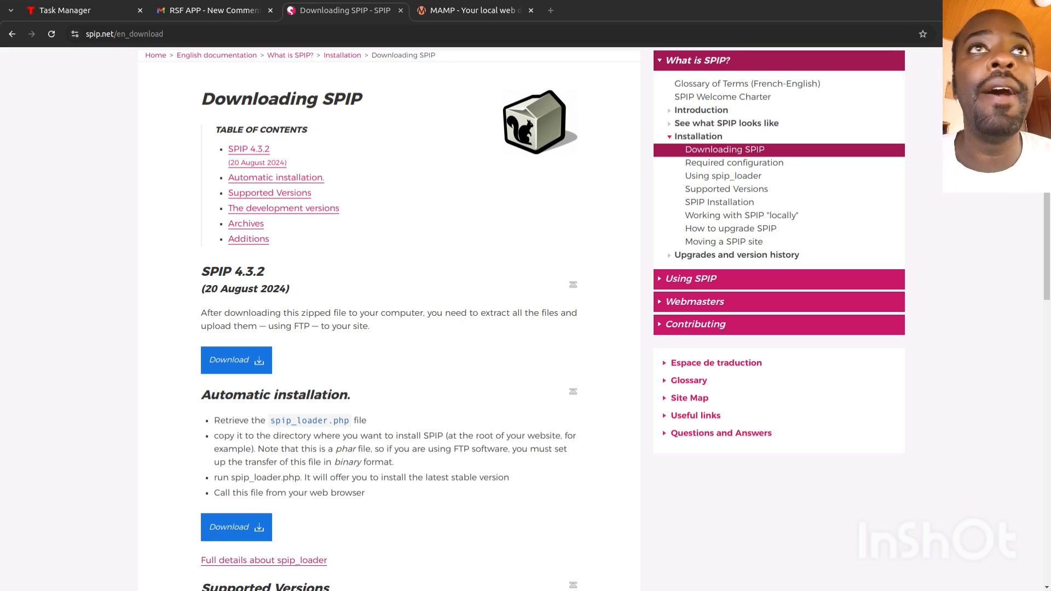
pyautogui.moveTo(888, 195); pyautogui.dragTo(511, 2)
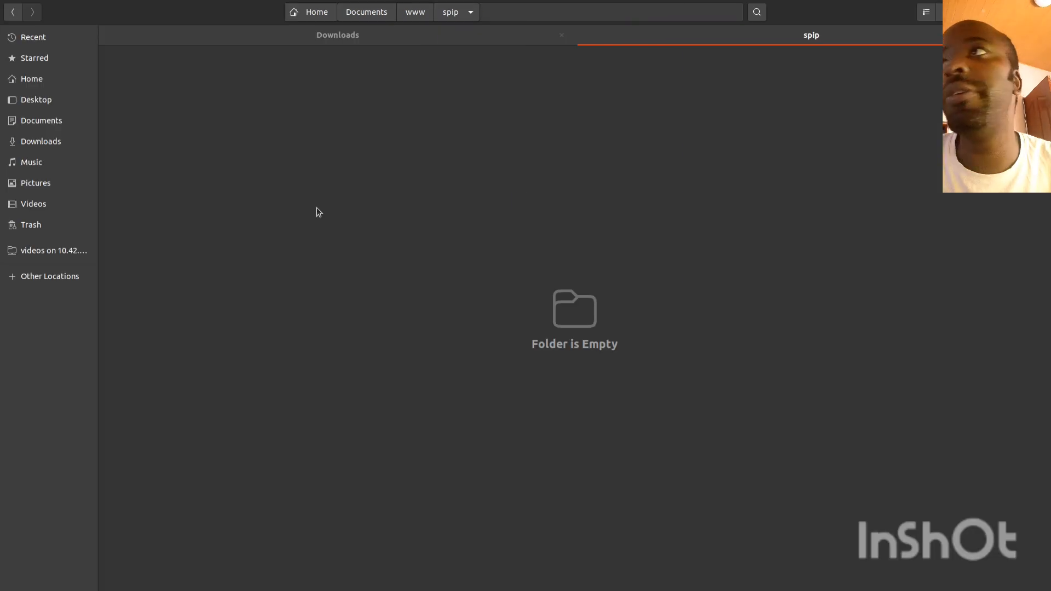
# Step: Cut spip-v4.3.2.zip from the Downloads folder
pyautogui.click(55, 142)
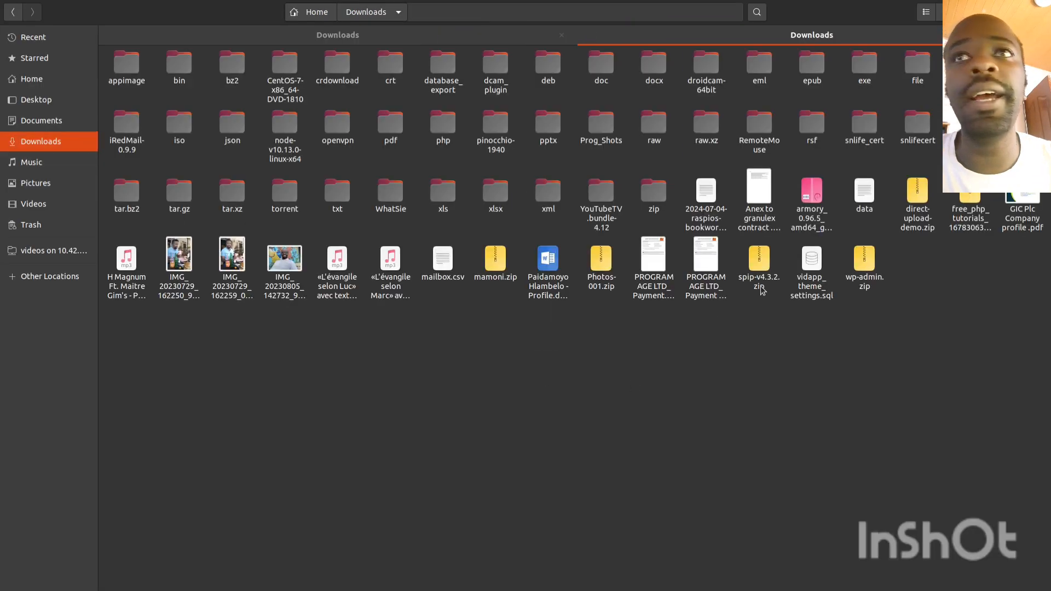
pyautogui.click(865, 269)
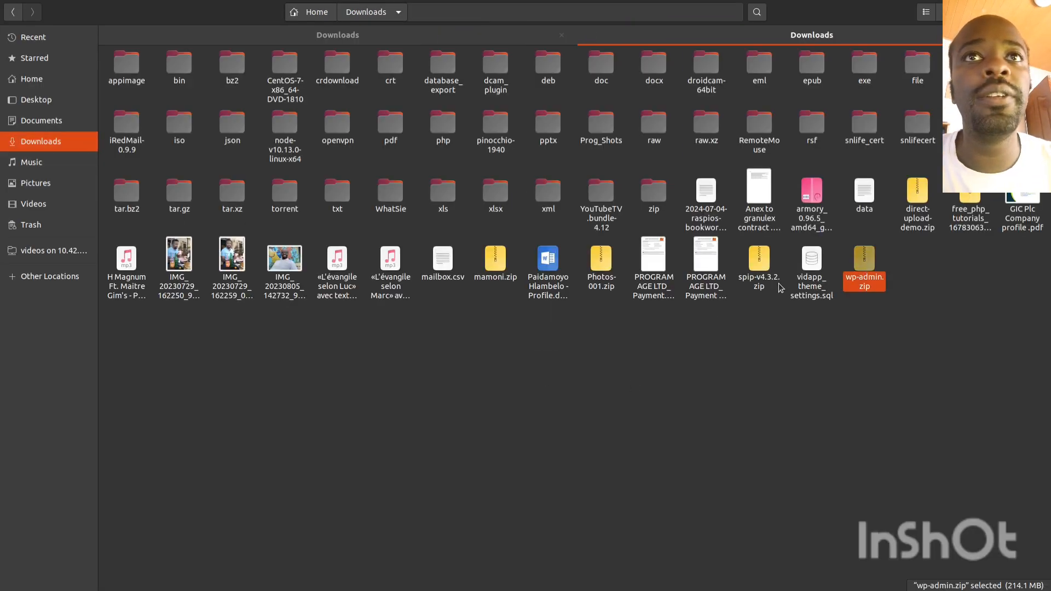
pyautogui.click(762, 269)
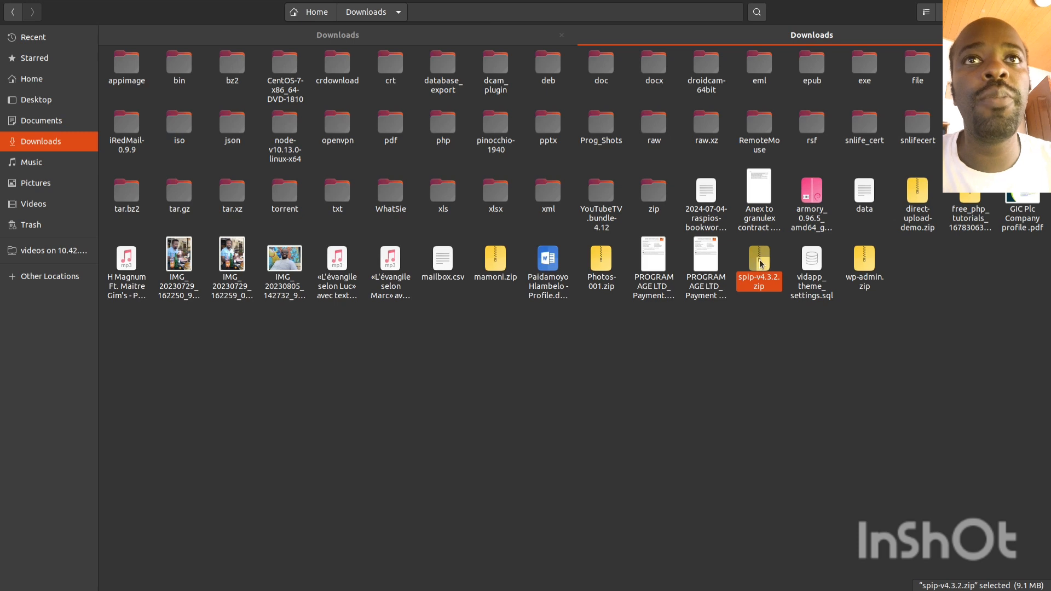
pyautogui.rightClick(761, 262)
pyautogui.click(727, 333)
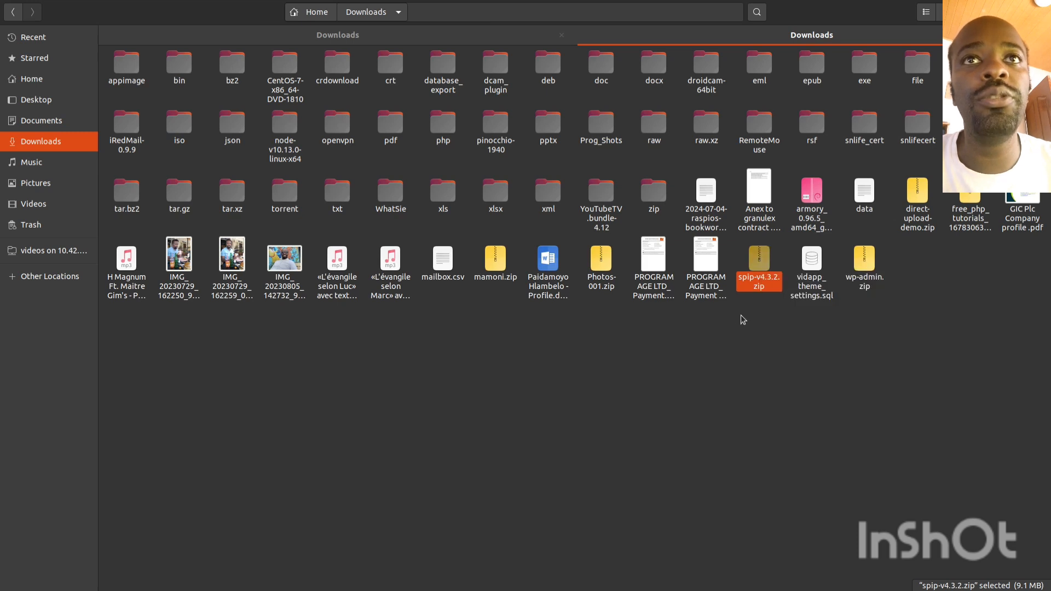
pyautogui.rightClick(759, 261)
pyautogui.click(784, 300)
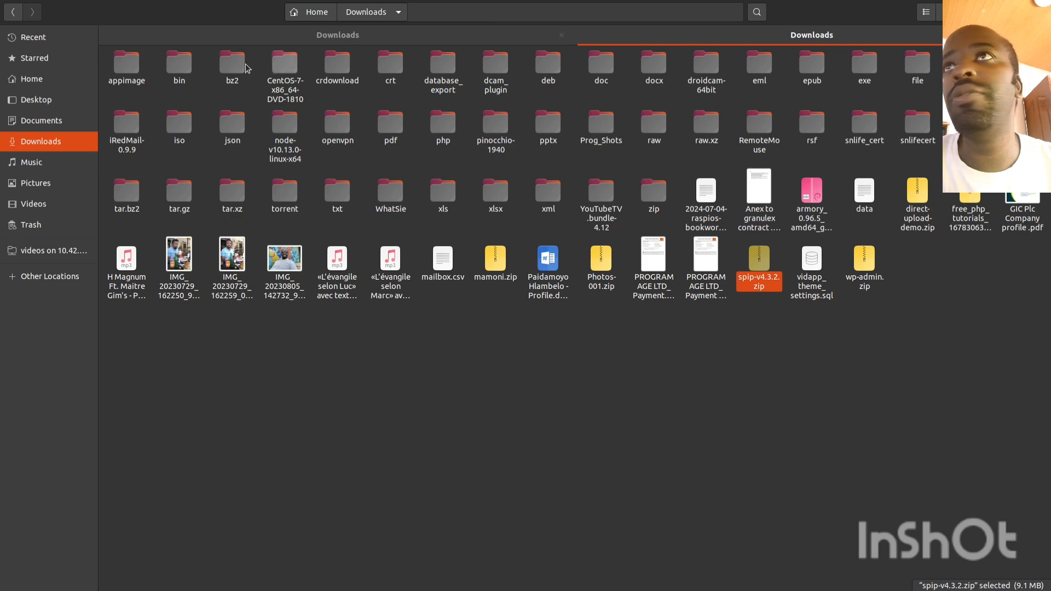
# Step: Paste the zip into Documents/www/spip and open it in Archive Manager
pyautogui.click(305, 36)
pyautogui.click(55, 122)
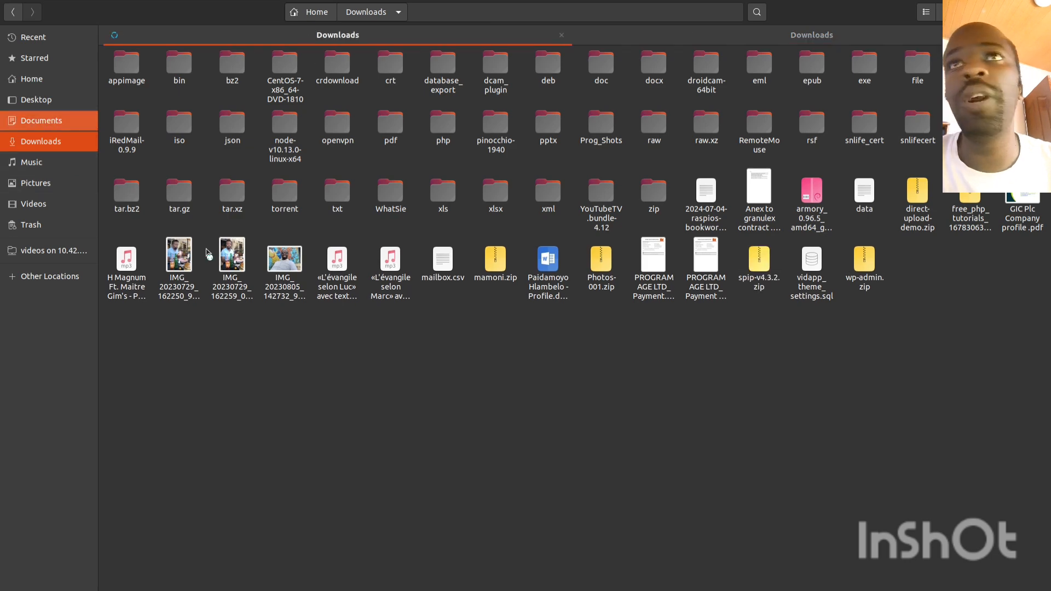
pyautogui.click(393, 240)
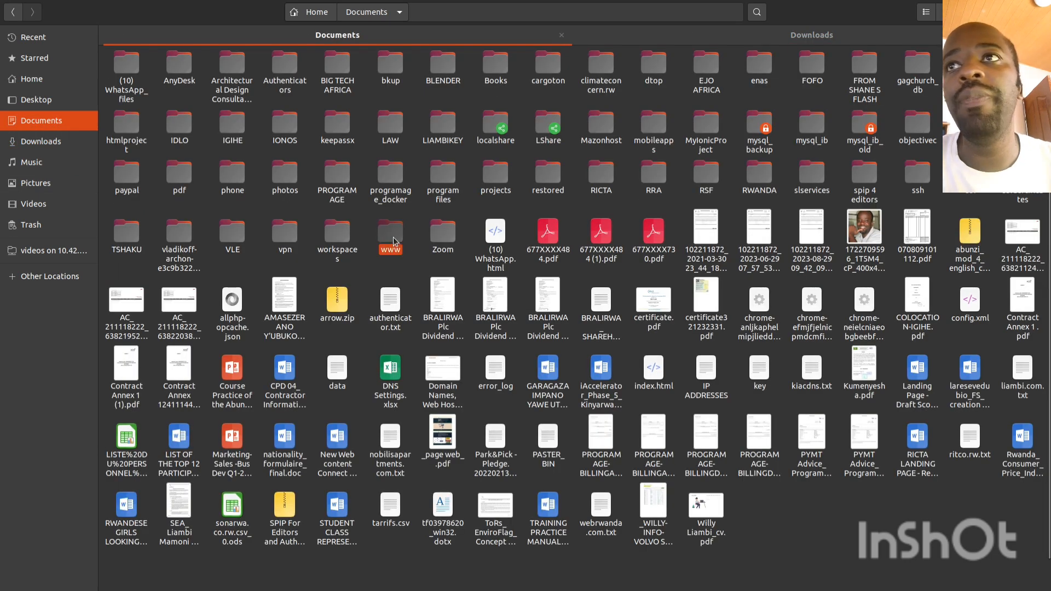
pyautogui.doubleClick(394, 241)
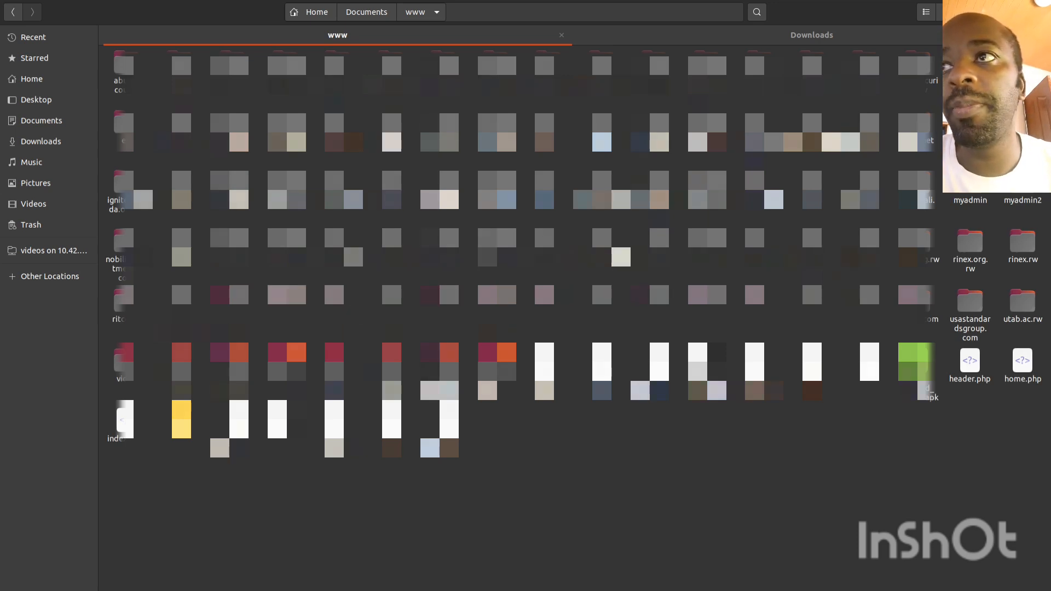
pyautogui.doubleClick(546, 310)
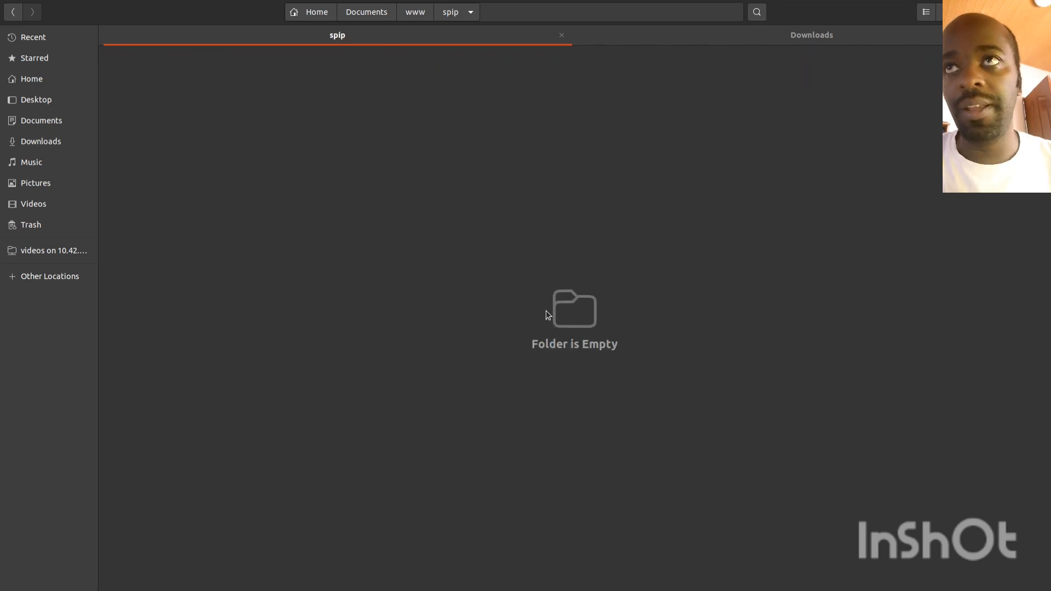
pyautogui.rightClick(470, 155)
pyautogui.click(517, 177)
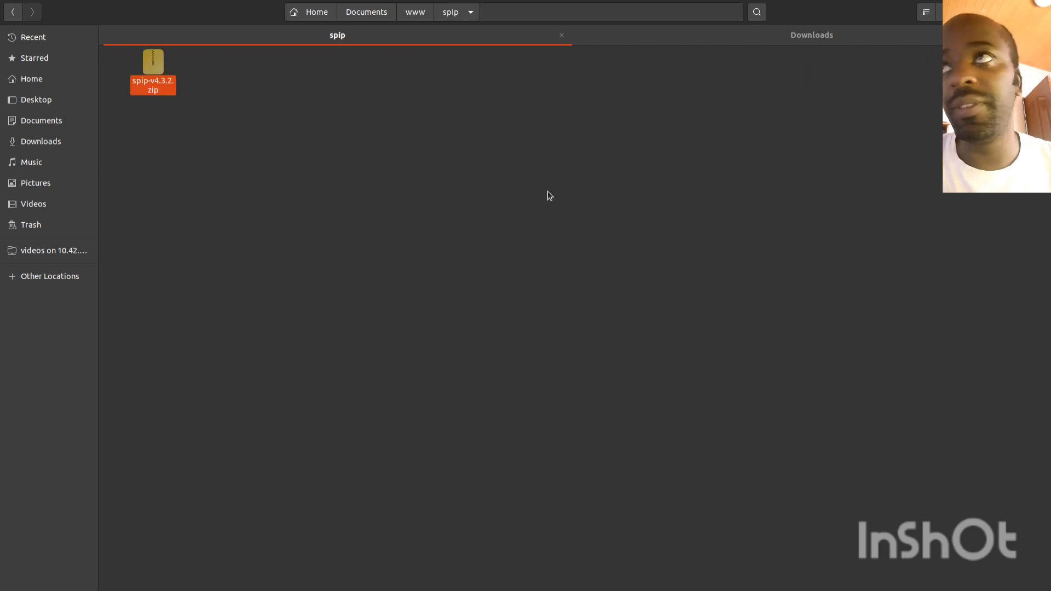
pyautogui.rightClick(156, 79)
pyautogui.click(184, 82)
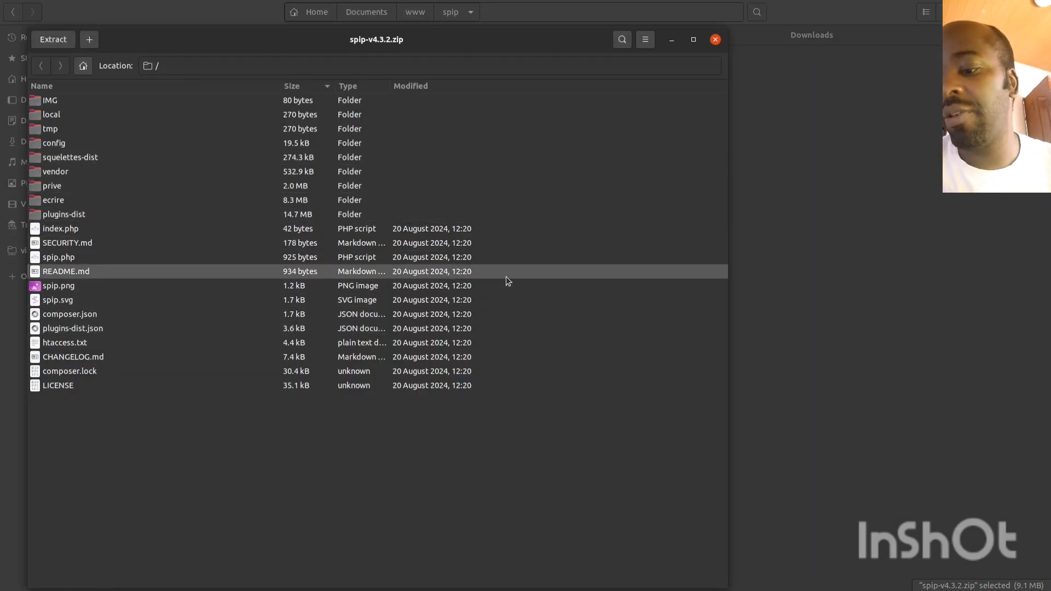
# Step: Extract all archive entries into the spip folder, then close Archive Manager
pyautogui.hotkey('ctrl', 'a')
pyautogui.rightClick(324, 178)
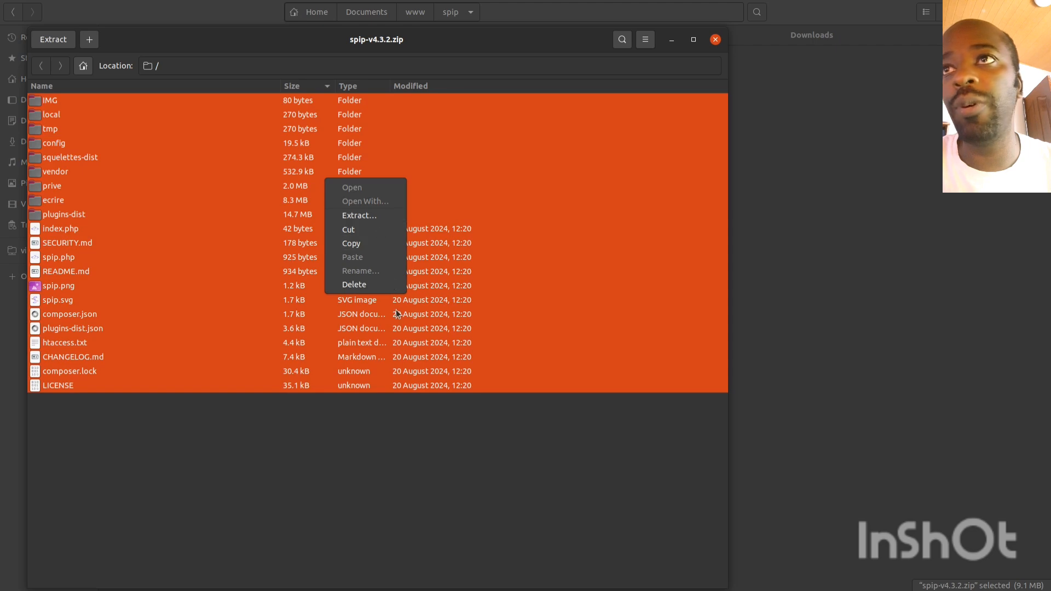
pyautogui.click(377, 221)
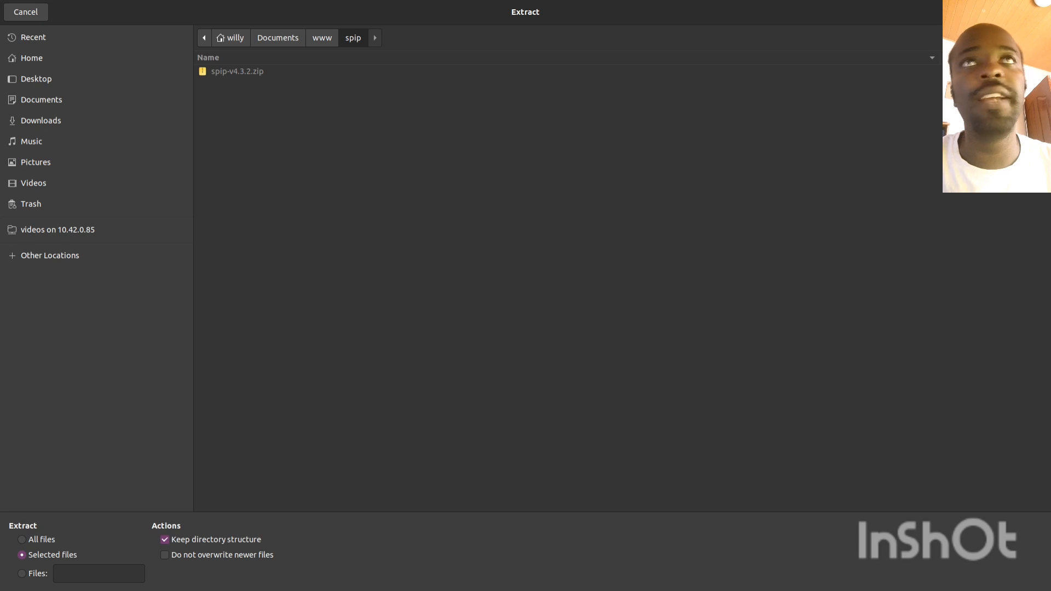
pyautogui.click(1026, 12)
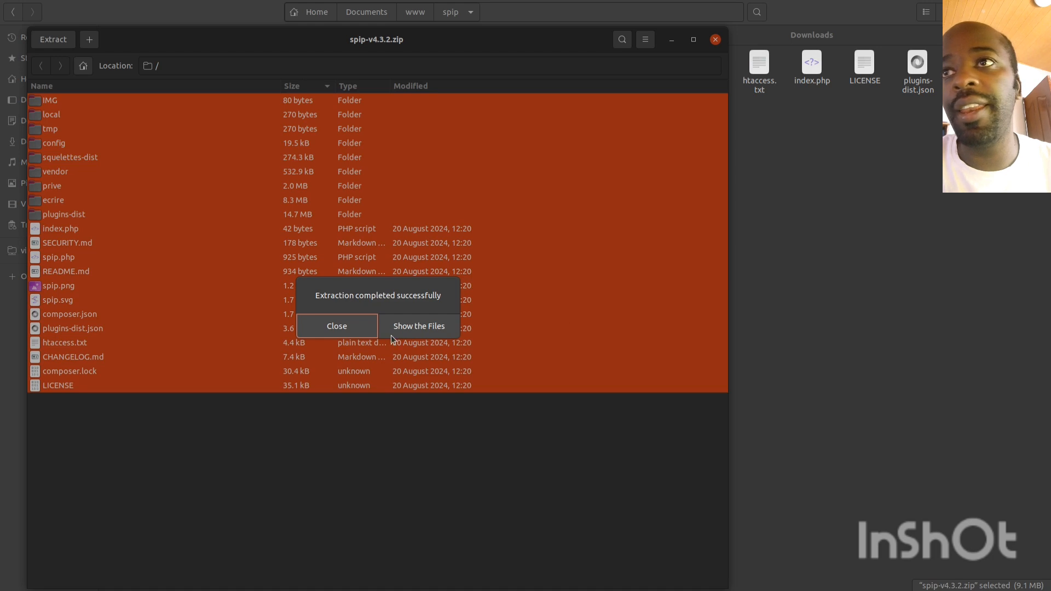
pyautogui.click(360, 327)
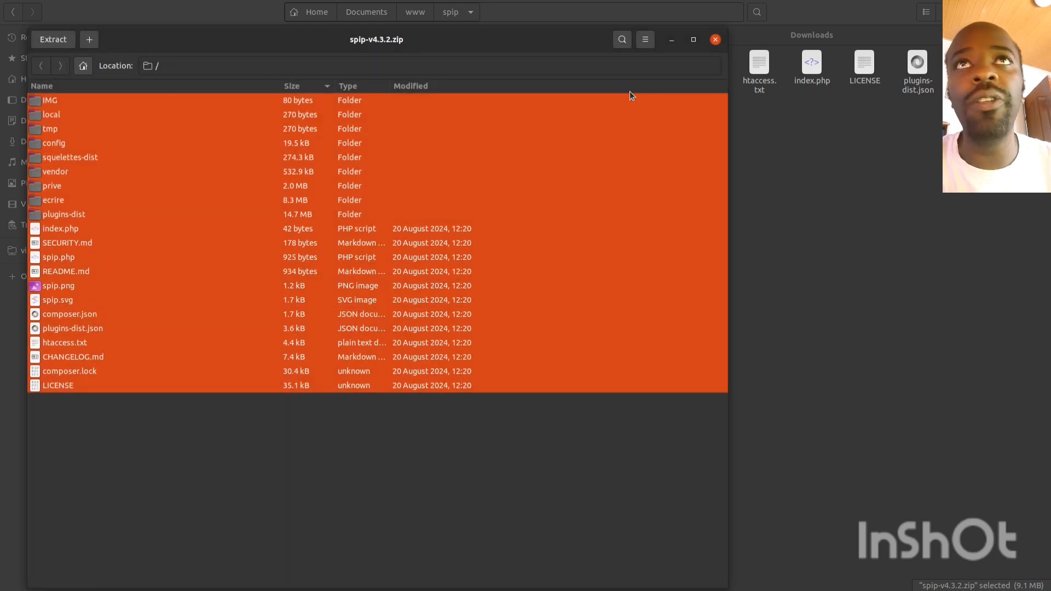
pyautogui.click(716, 39)
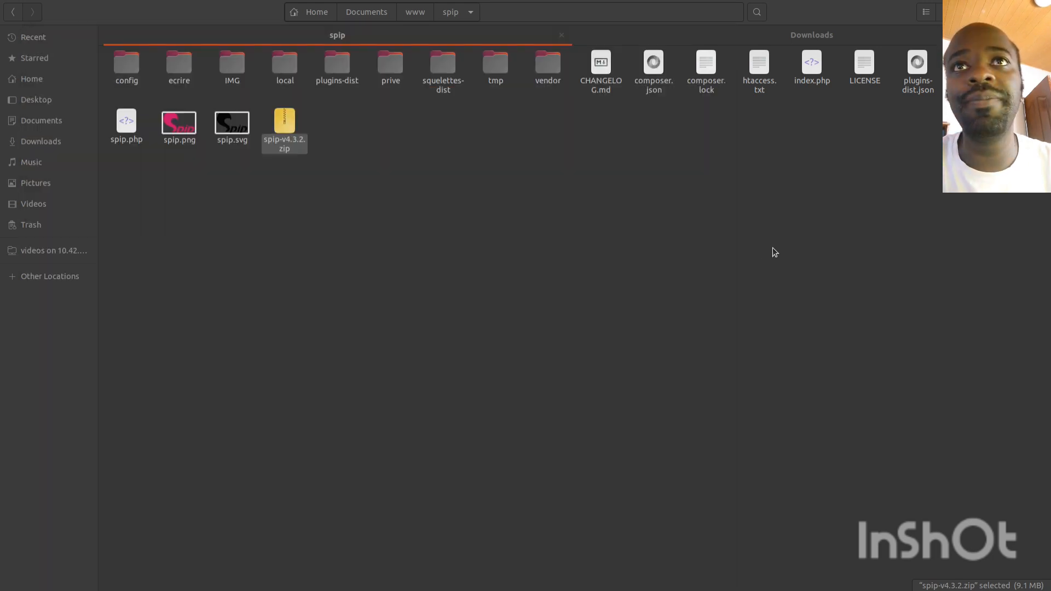
# Step: Delete spip-v4.3.2.zip from the spip folder and select the config folder
pyautogui.click(282, 125)
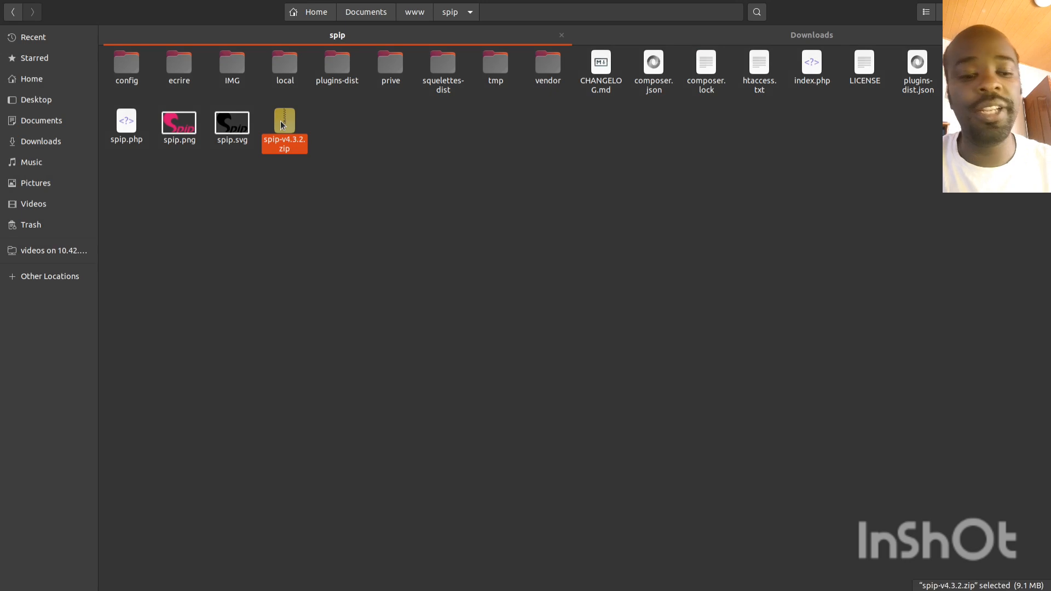
pyautogui.press('Delete')
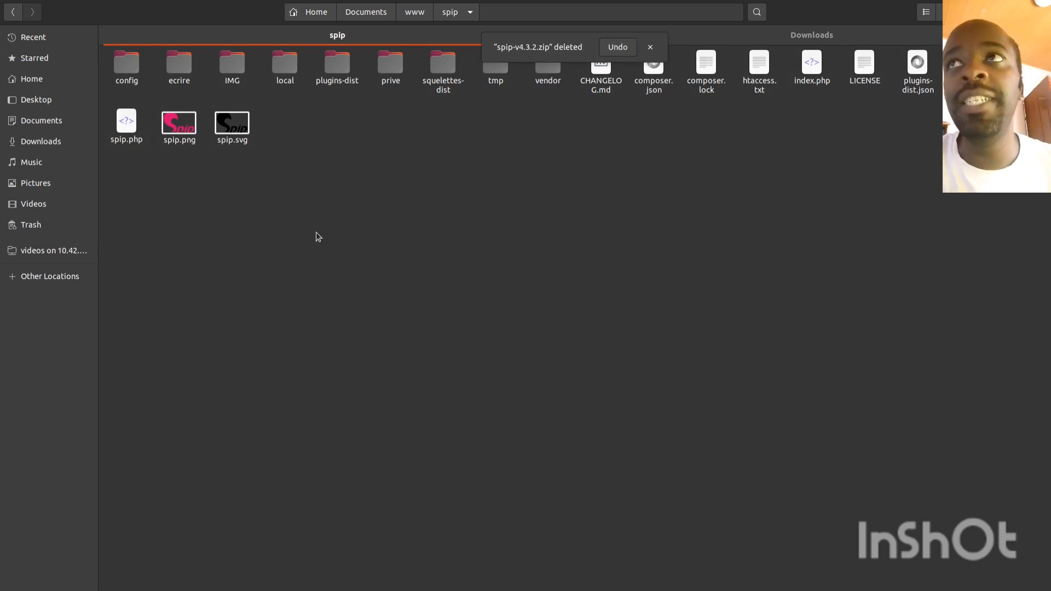
pyautogui.click(650, 47)
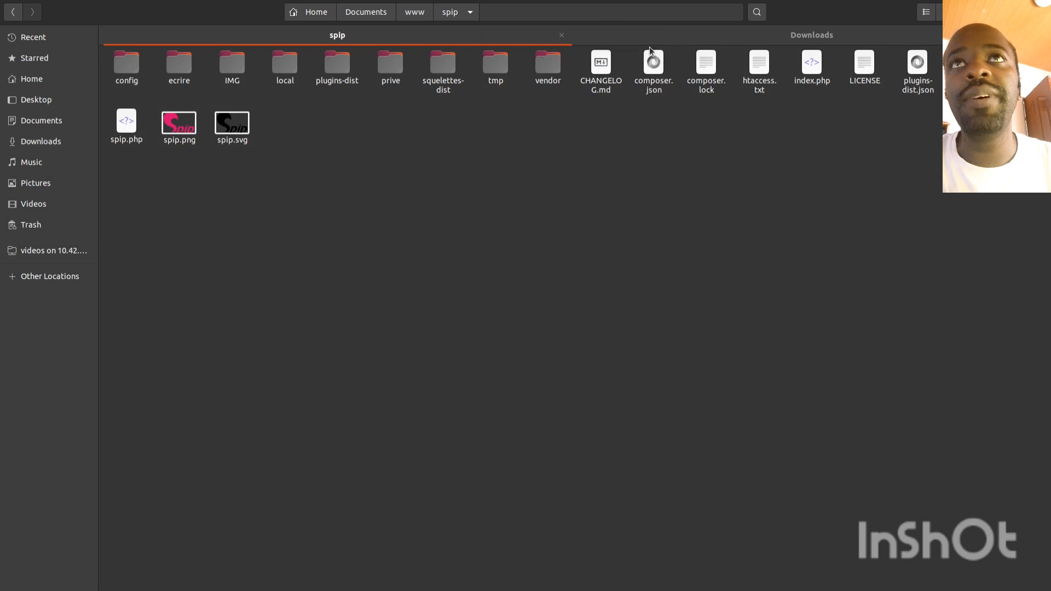
pyautogui.moveTo(930, 193); pyautogui.dragTo(113, 67)
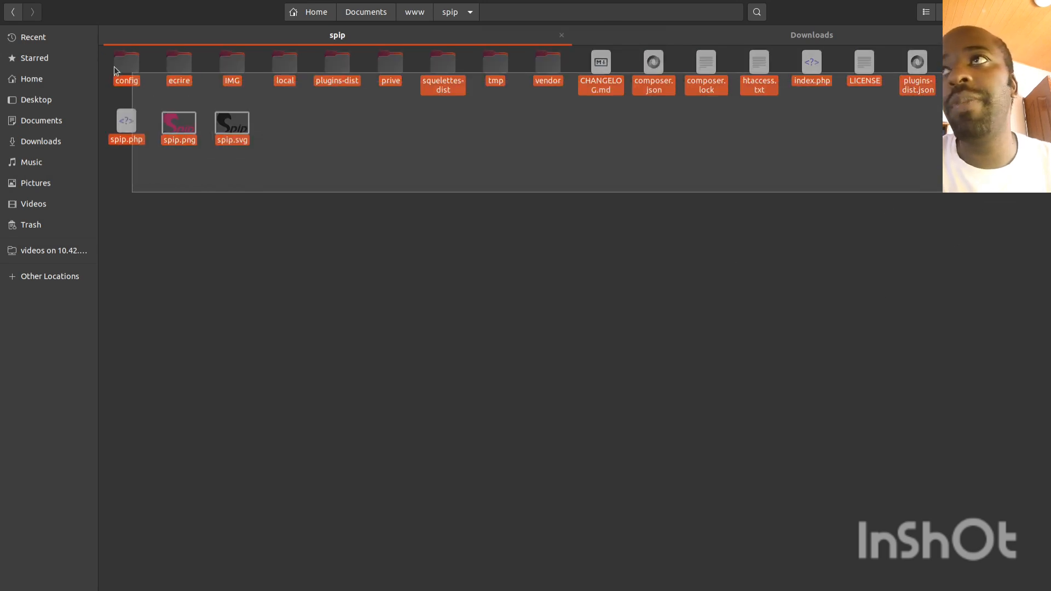
pyautogui.click(244, 302)
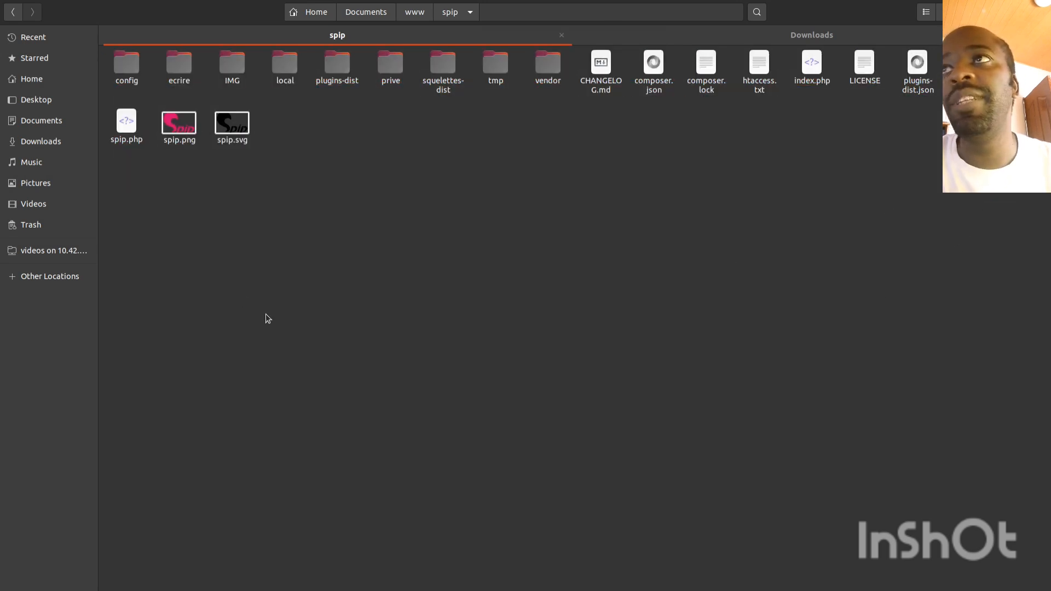
pyautogui.click(123, 75)
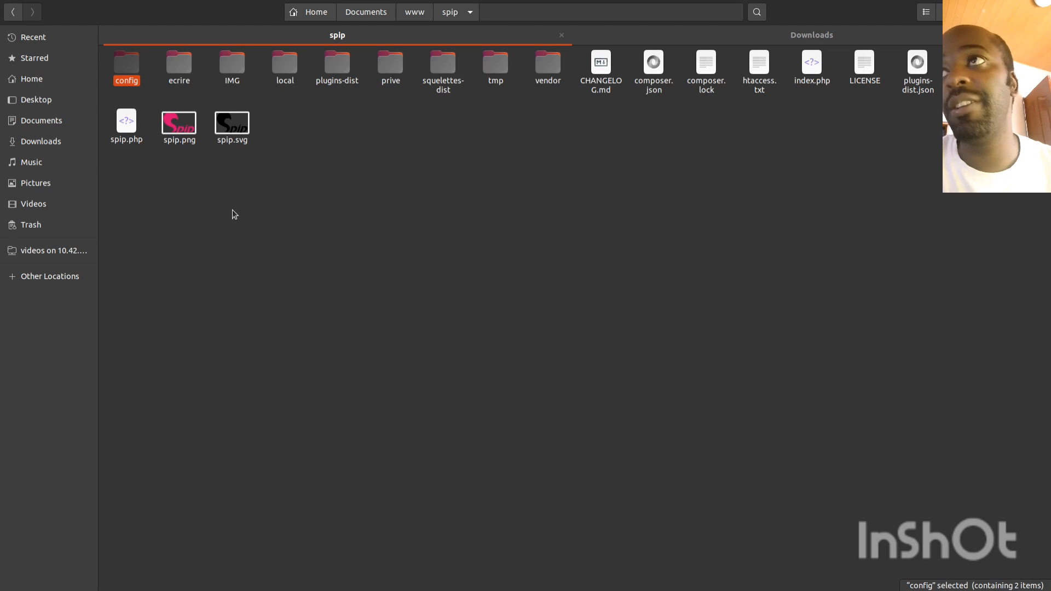
# Step: Step through the extracted folders: ecrire, IMG, local, plugins-dist, prive, squelettes-dist, tmp, vendor
pyautogui.press('Right')
pyautogui.press('Left')
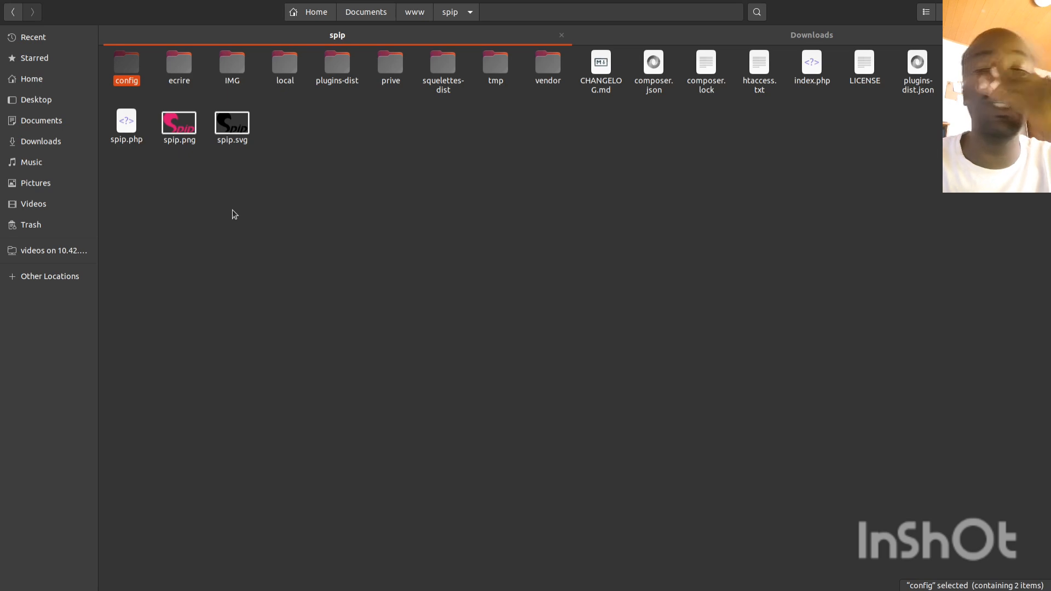
pyautogui.press('Right')
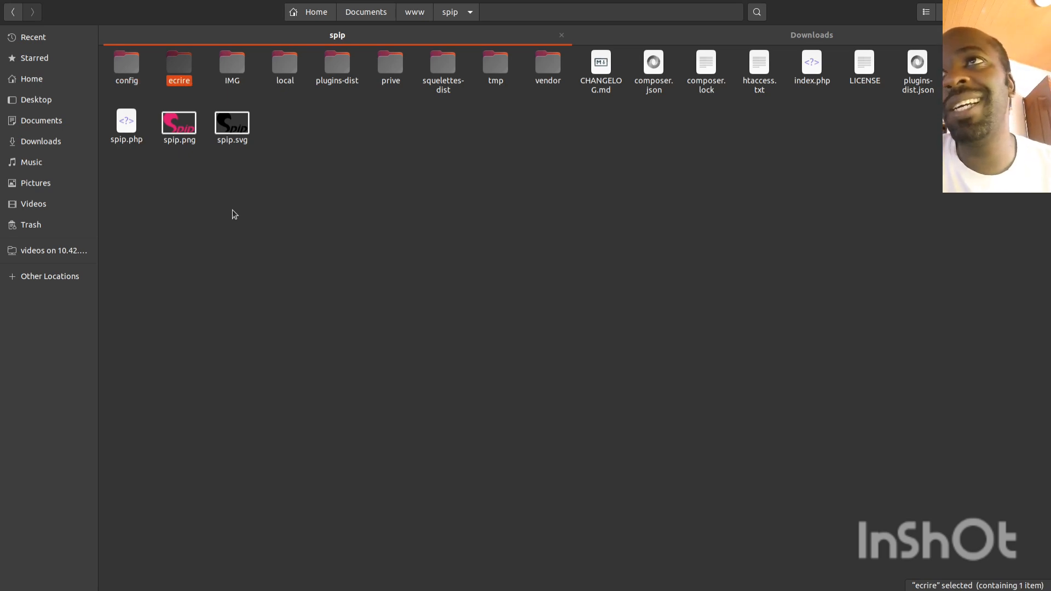
pyautogui.press('Right')
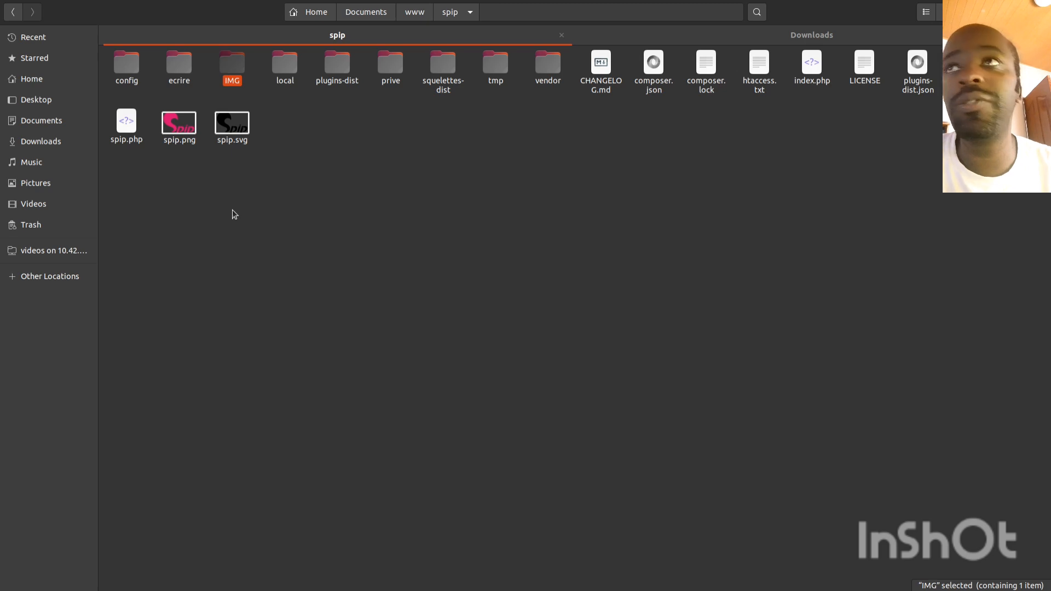
pyautogui.press('Right')
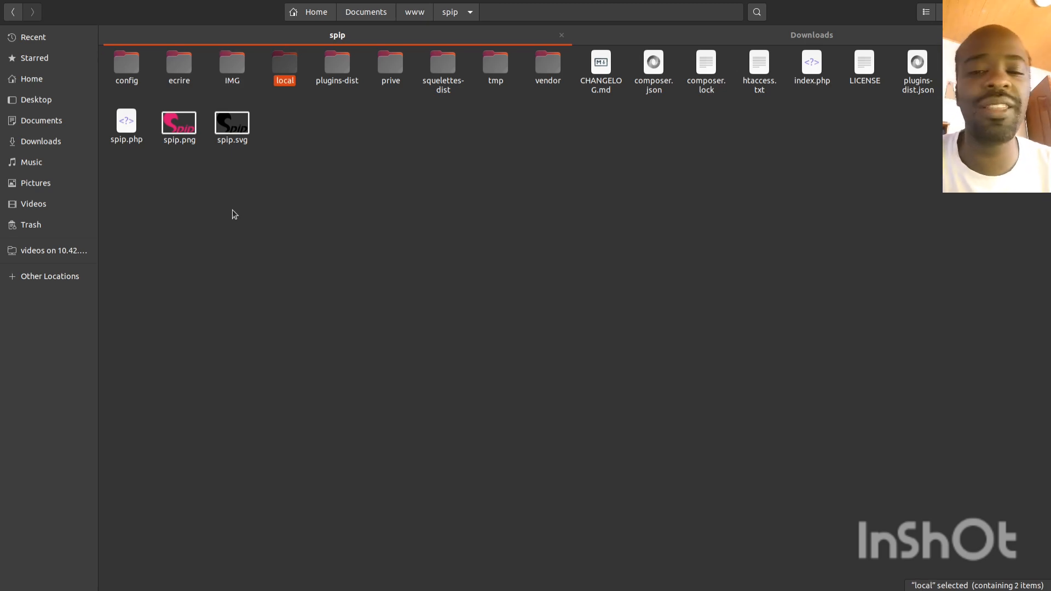
pyautogui.press('Right')
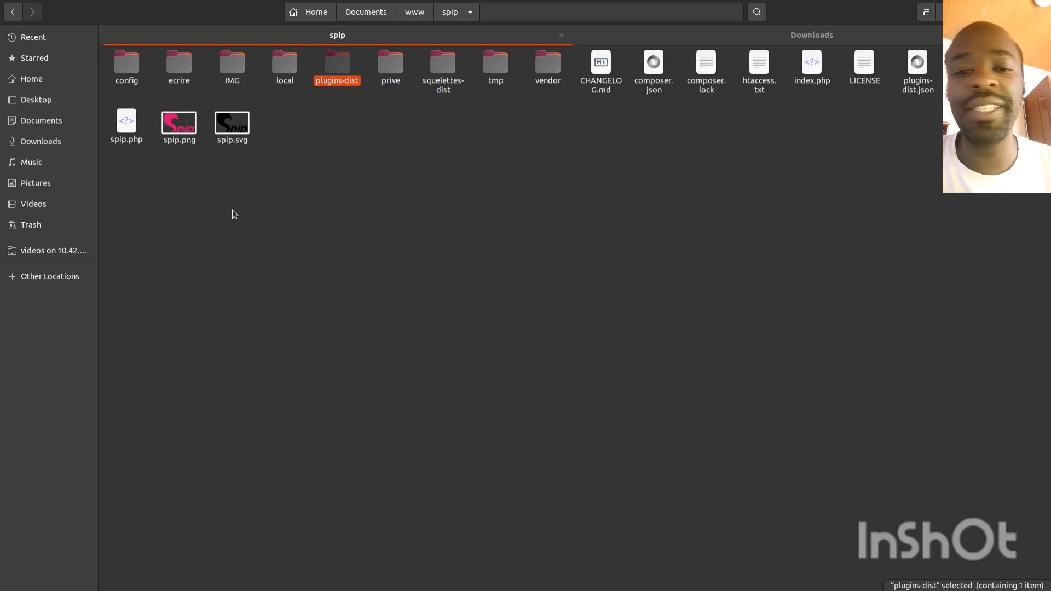
pyautogui.press('Right')
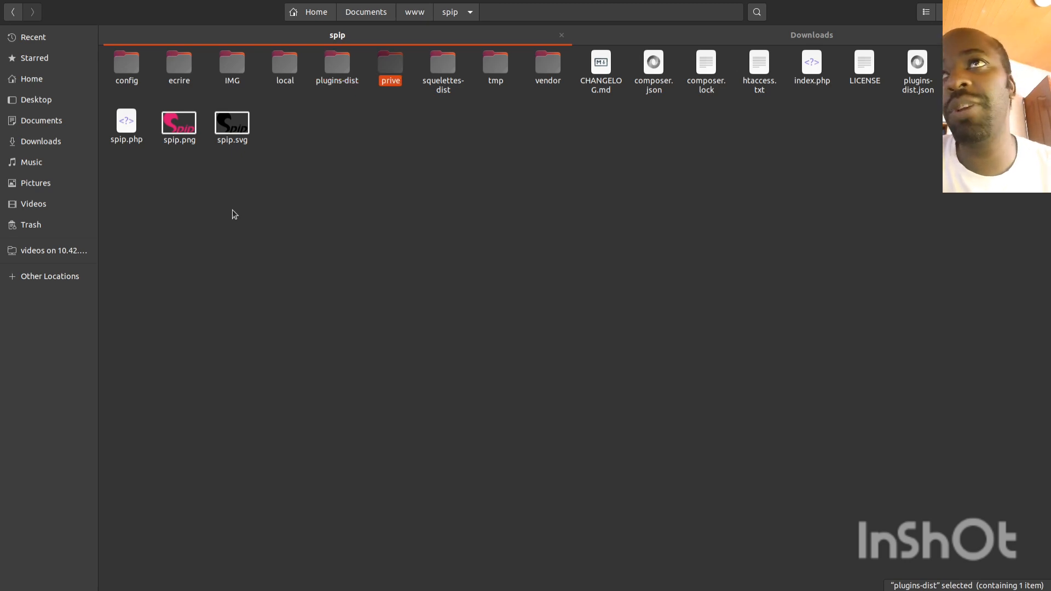
pyautogui.press('Right')
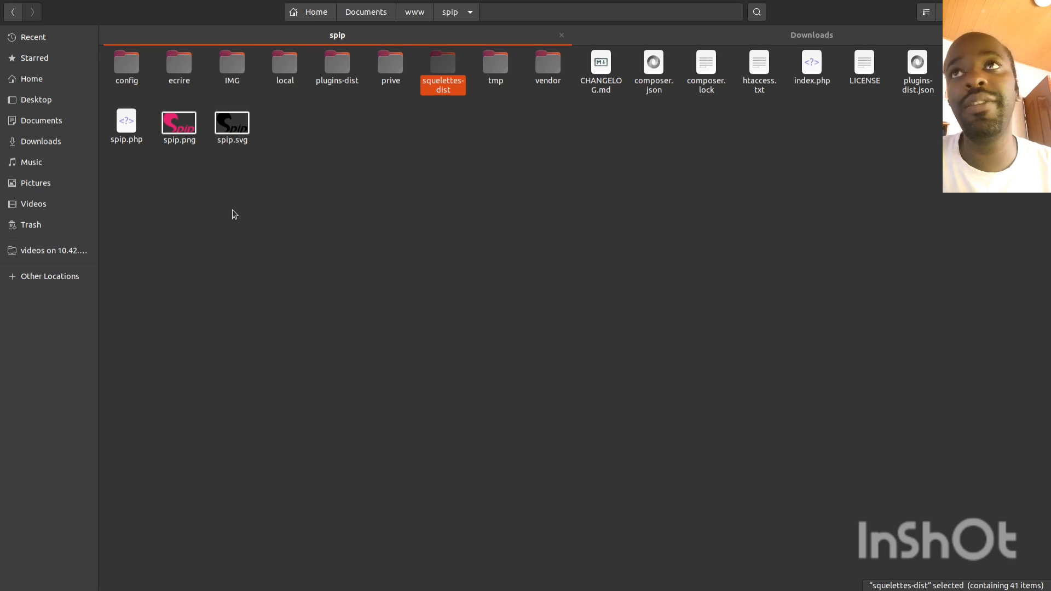
pyautogui.press('Right')
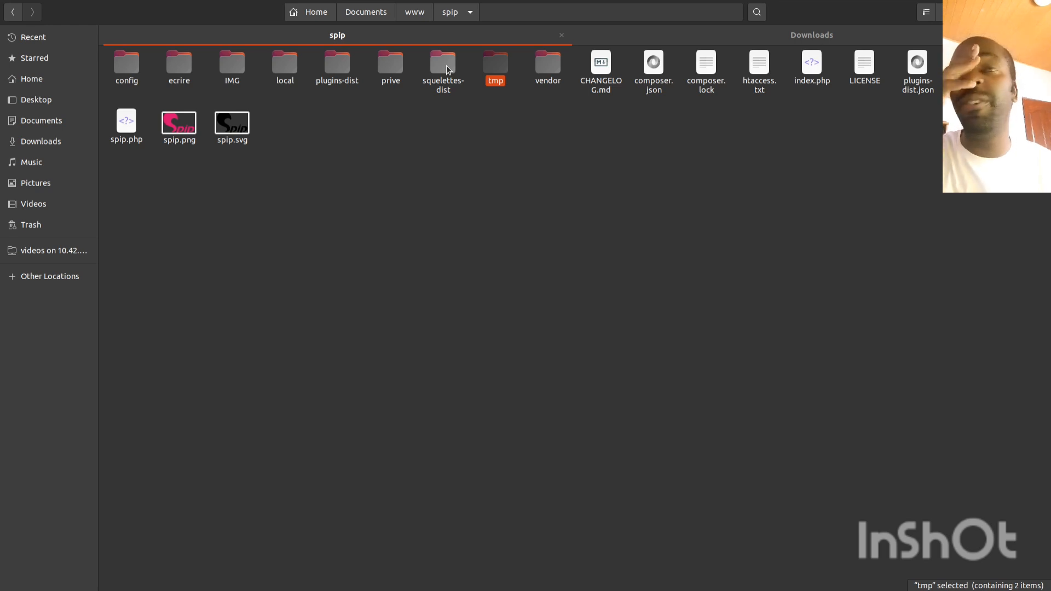
pyautogui.press('Right')
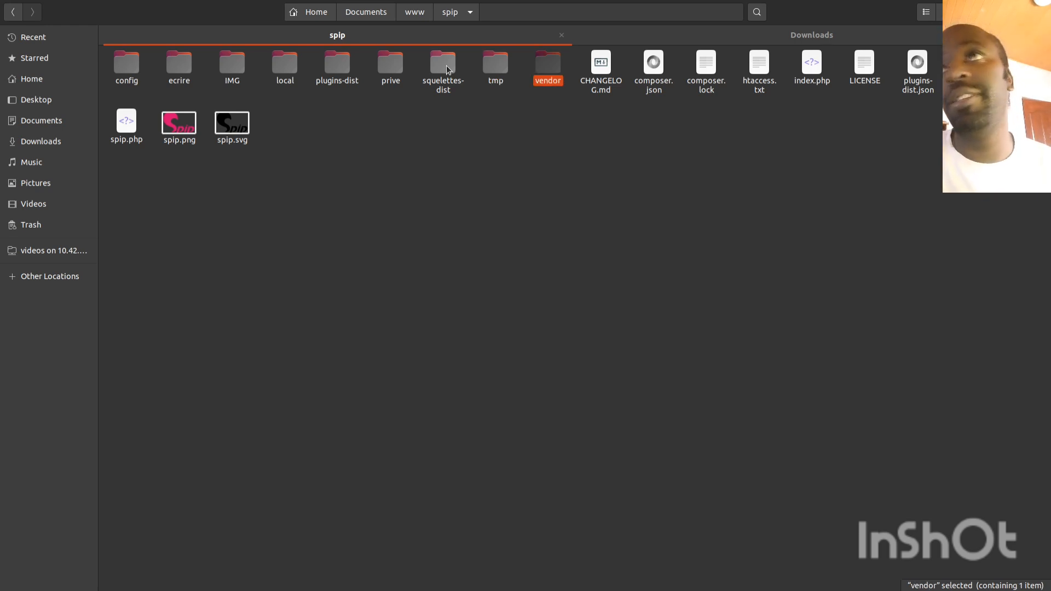
# Step: Review the extracted files: composer.json, composer.lock, htaccess.txt, index.php, README.md, SECURITY.md, spip.png
pyautogui.press('Right')
pyautogui.press('Right')
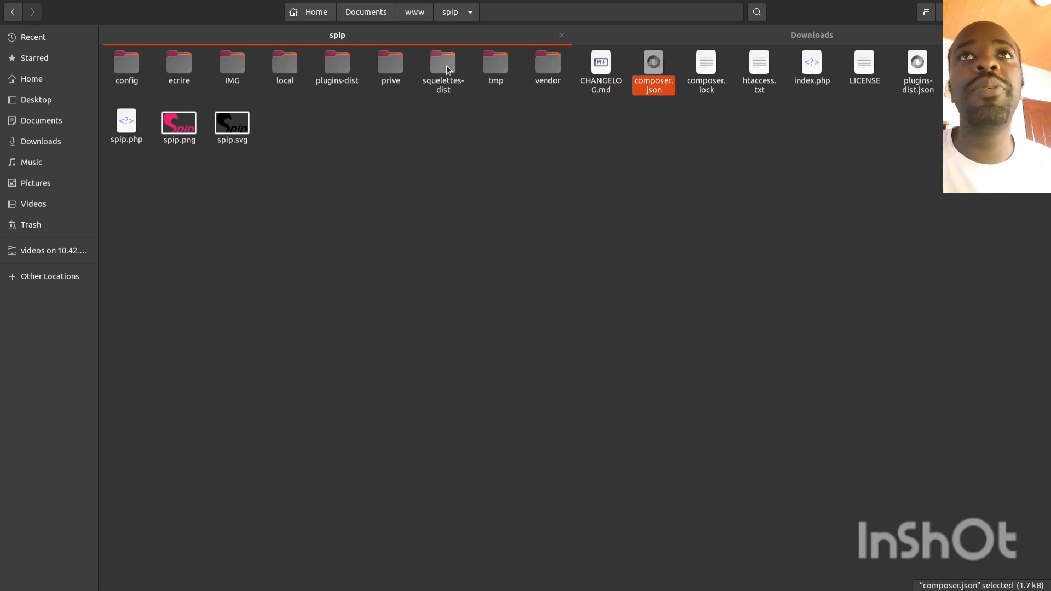
pyautogui.press('Right')
pyautogui.press('Right')
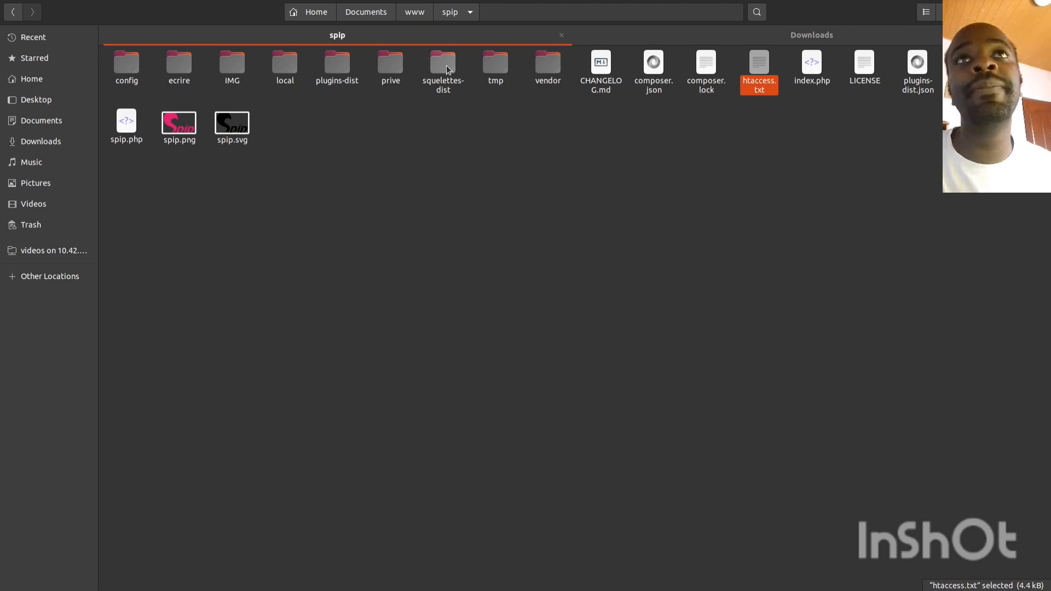
pyautogui.press('Right')
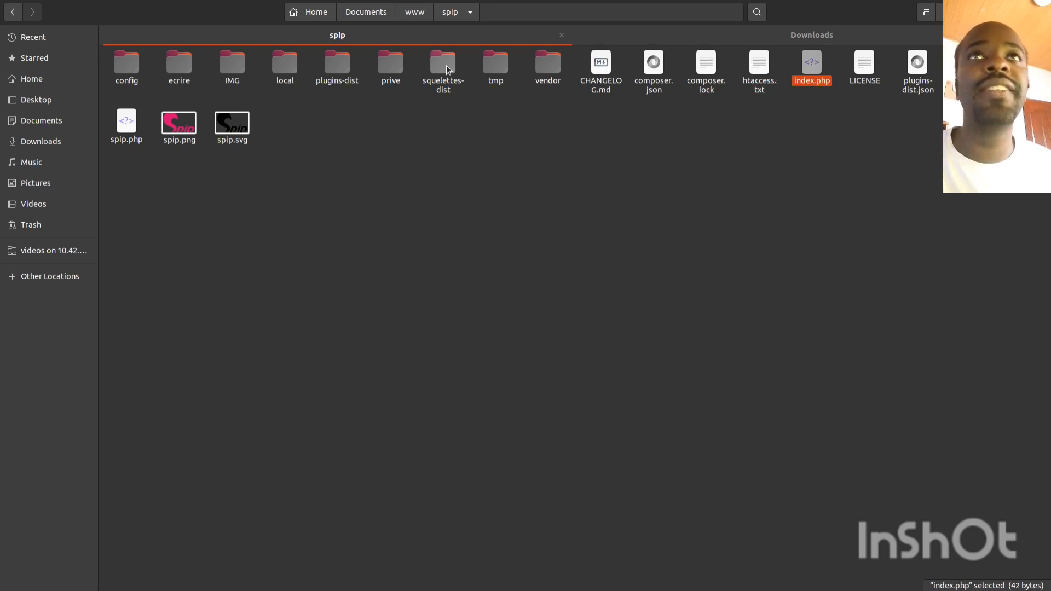
pyautogui.press('Right')
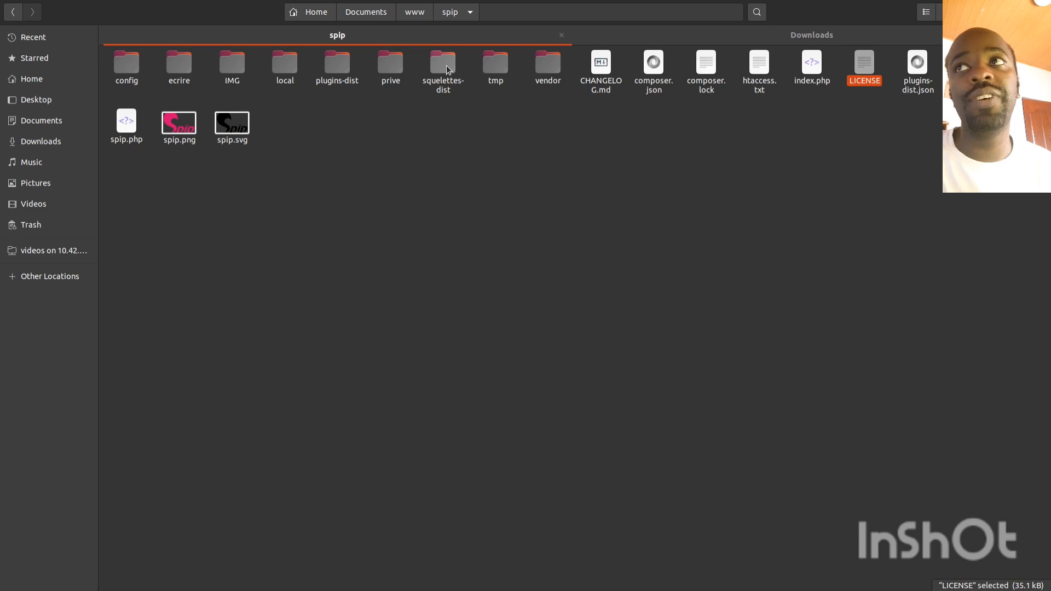
pyautogui.press('Right')
pyautogui.press('Right')
pyautogui.press('Left')
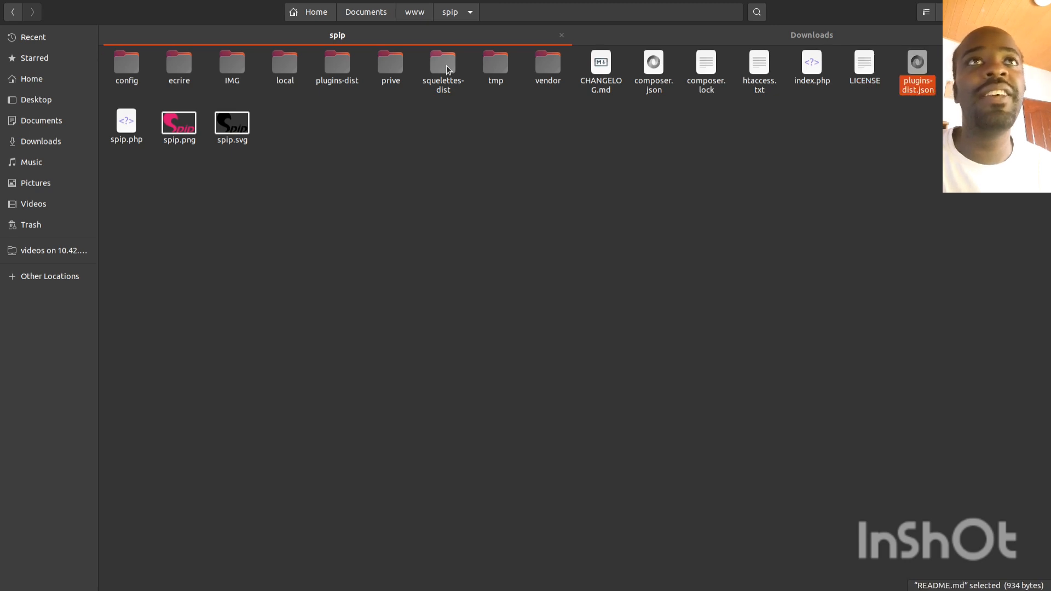
pyautogui.press('Right')
pyautogui.press('Right')
pyautogui.press('Right')
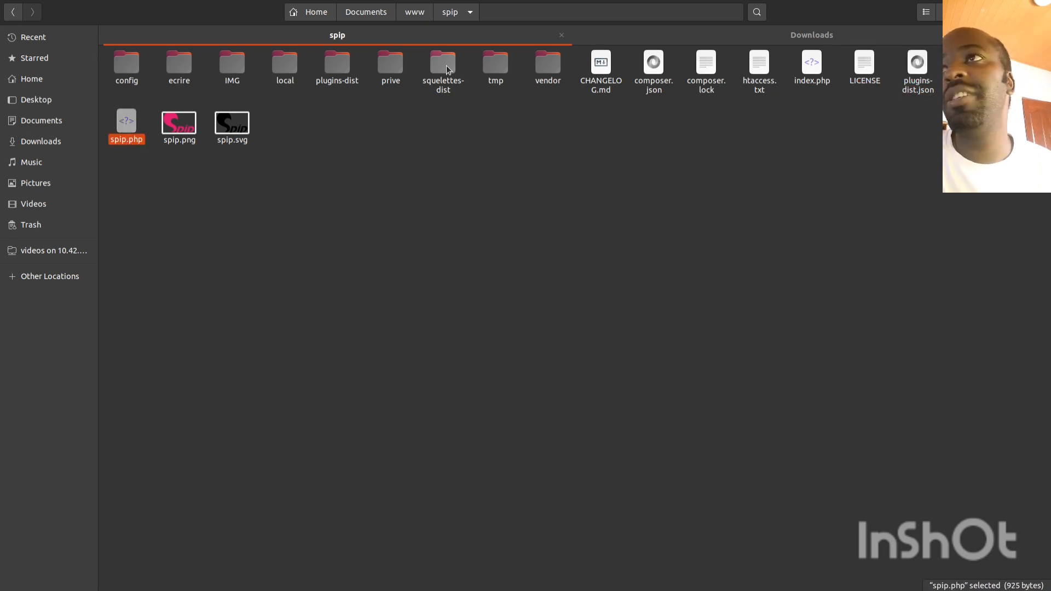
pyautogui.press('Right')
pyautogui.press('Right')
pyautogui.press('Left')
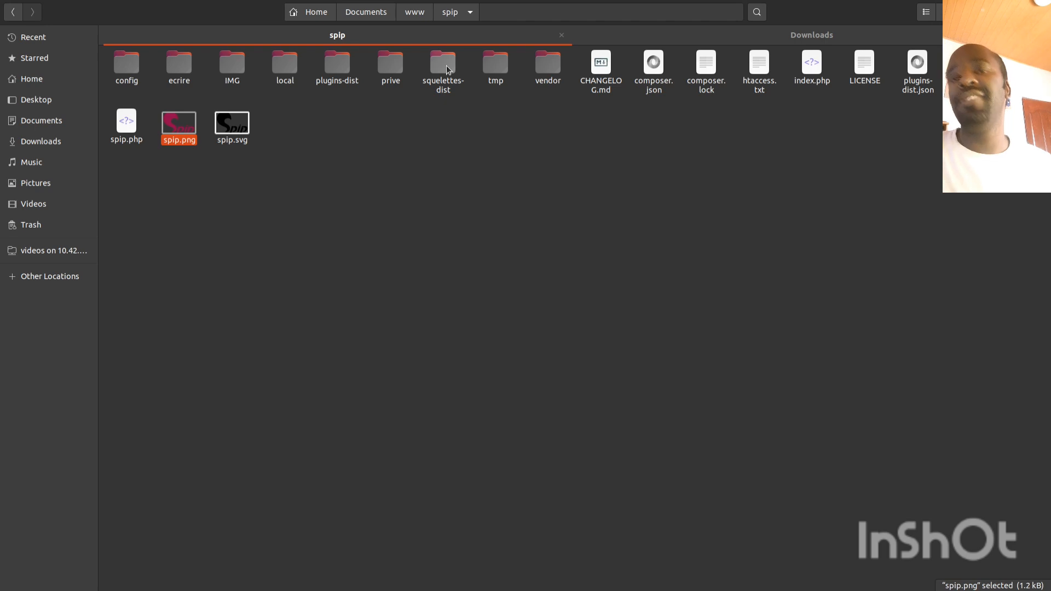
pyautogui.hotkey('shift', 'Right')
pyautogui.hotkey('shift', 'Left')
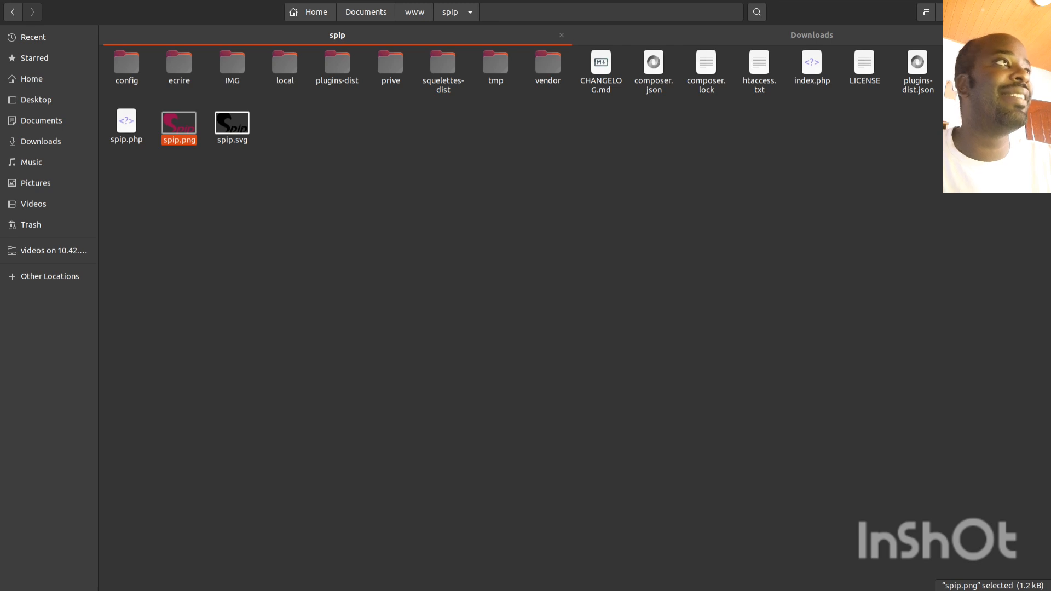
pyautogui.hotkey('alt', 'Tab')
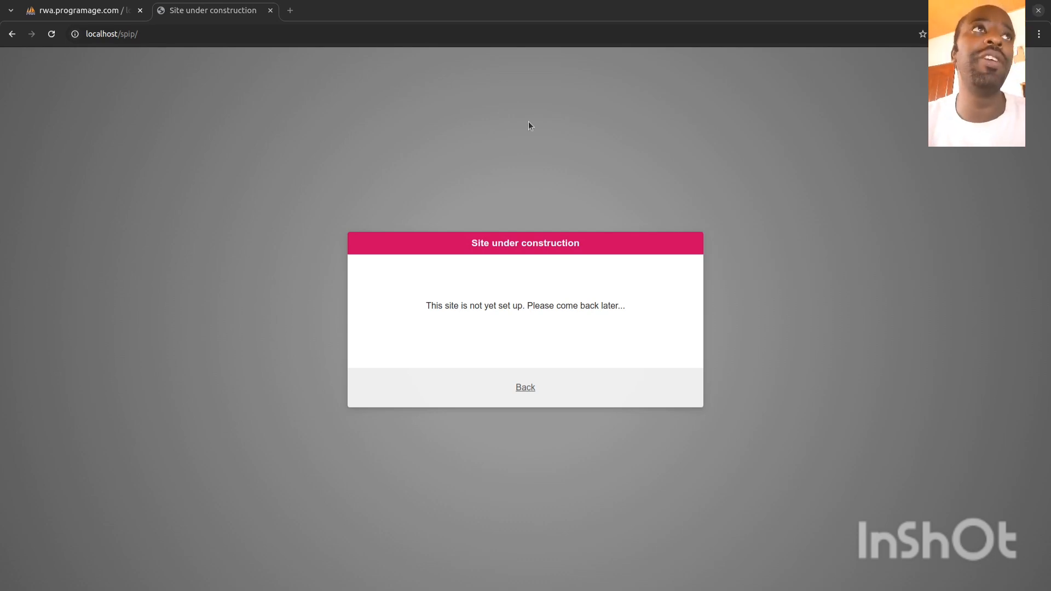
# Step: Return to Chrome at localhost/spip/ and check its 'site not yet set up' notice
pyautogui.click(149, 34)
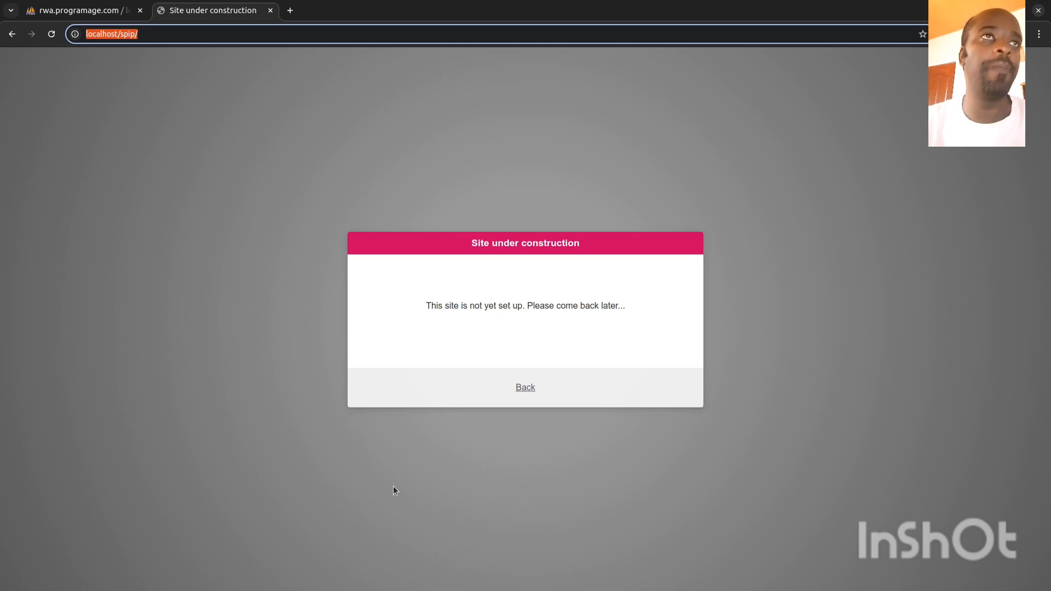
pyautogui.press('super')
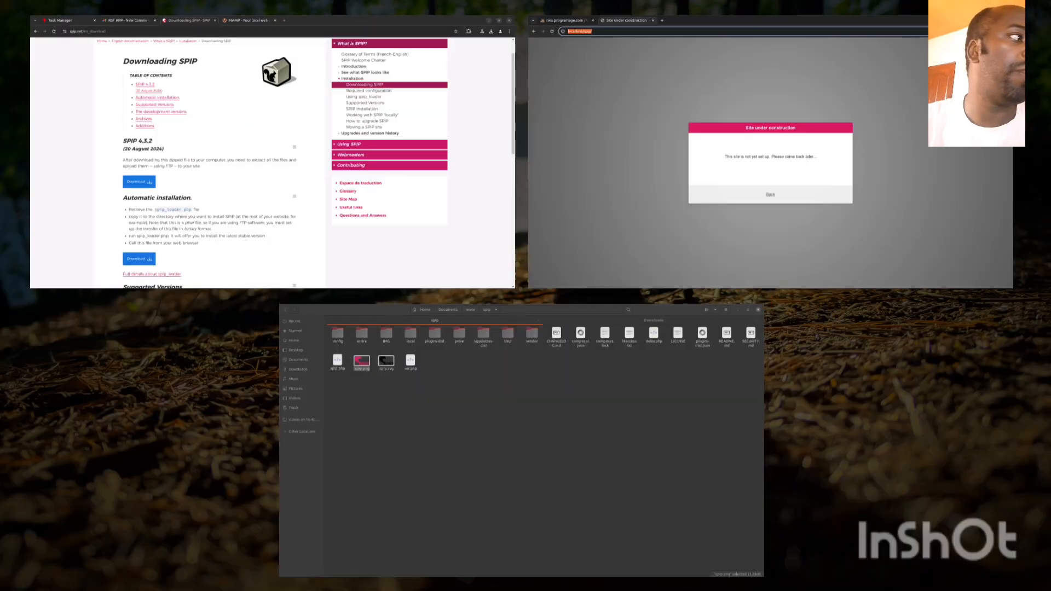
pyautogui.click(354, 336)
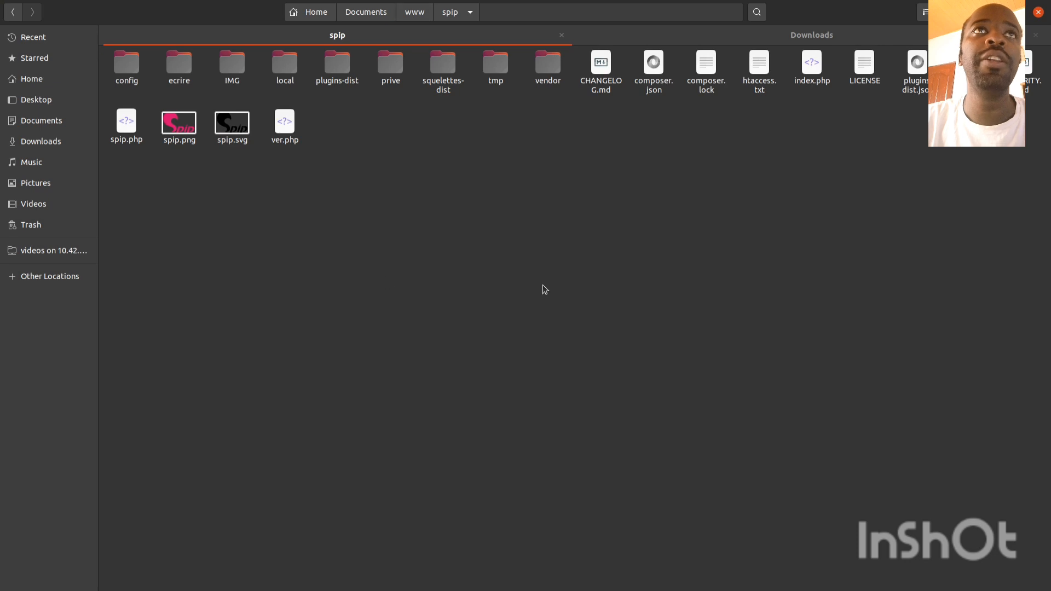
pyautogui.moveTo(1020, 234); pyautogui.dragTo(100, 56)
pyautogui.click(641, 372)
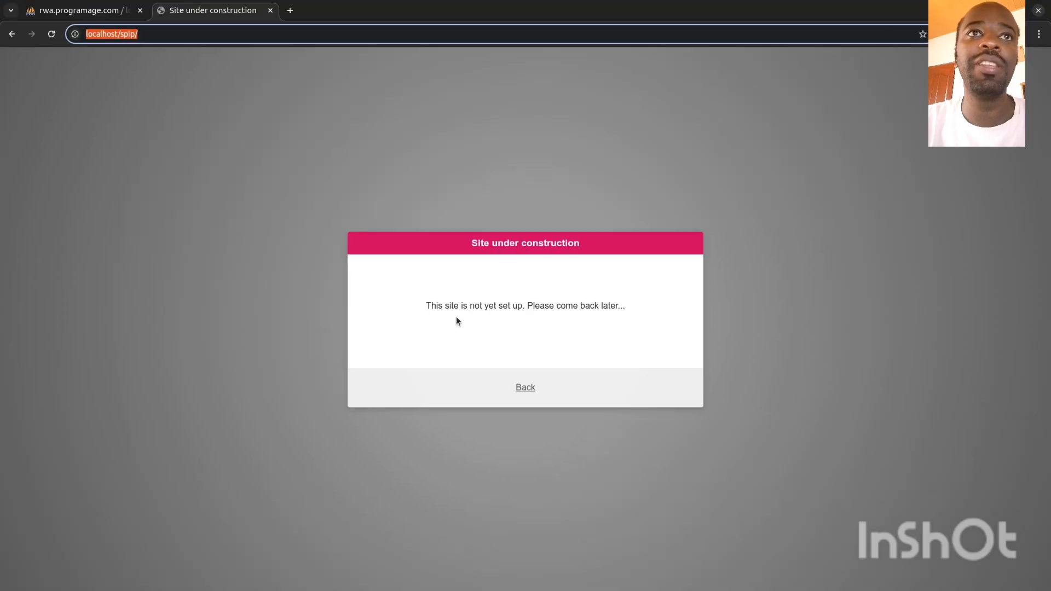
pyautogui.moveTo(453, 305); pyautogui.dragTo(663, 302)
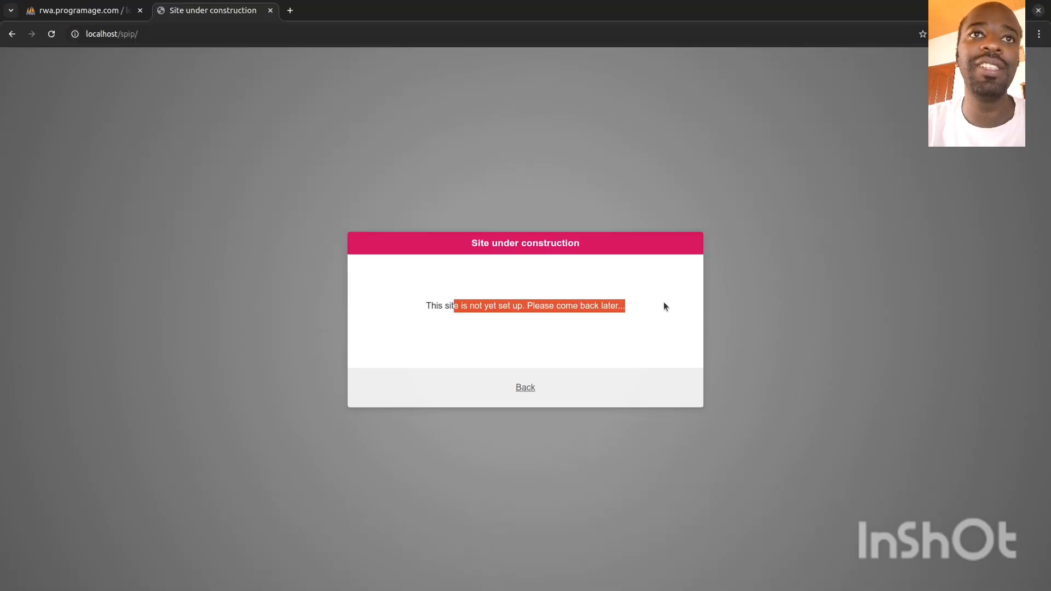
pyautogui.click(632, 306)
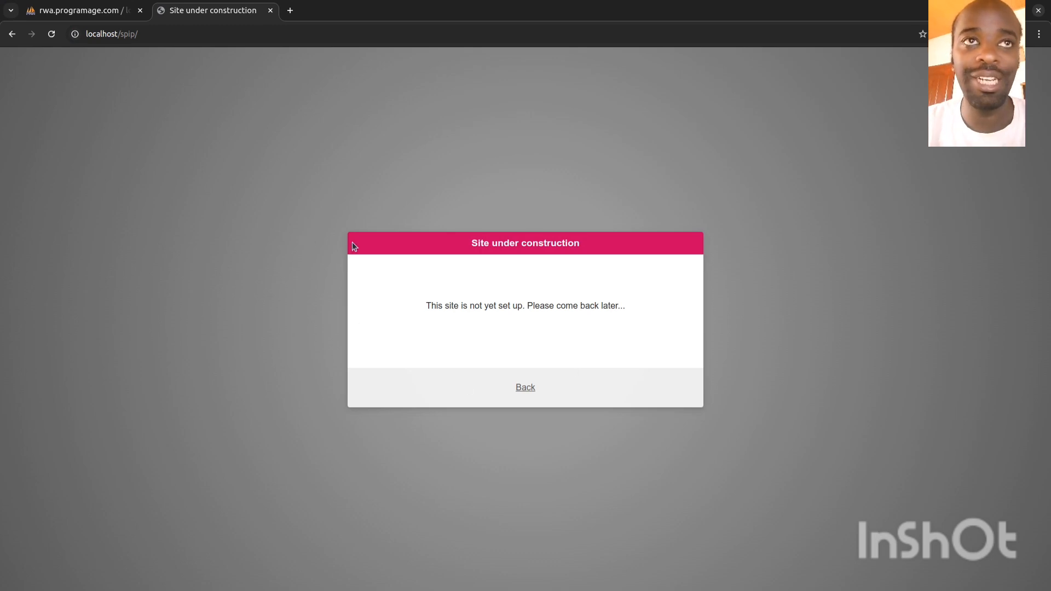
# Step: Change the address to localhost/spip/ecrire/ to launch the SPIP 4.3.2 installer
pyautogui.click(208, 36)
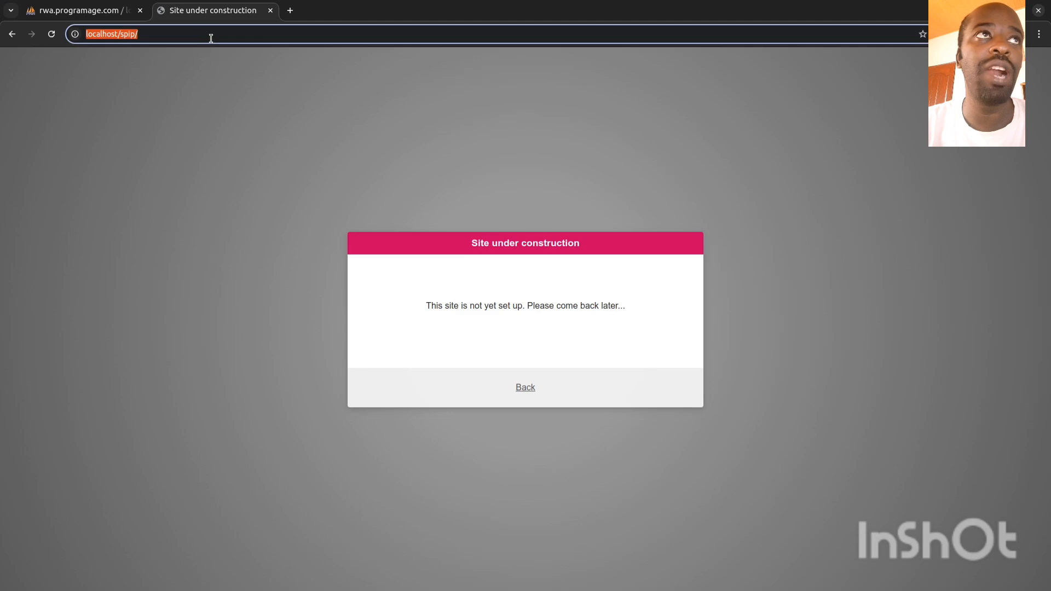
pyautogui.click(211, 38)
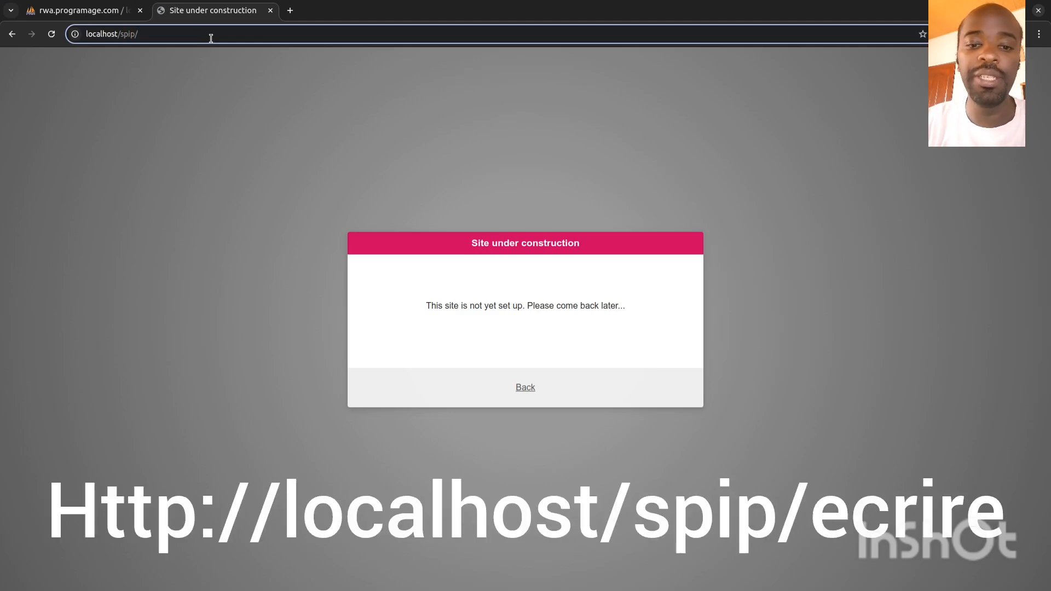
pyautogui.write('ecrire/')
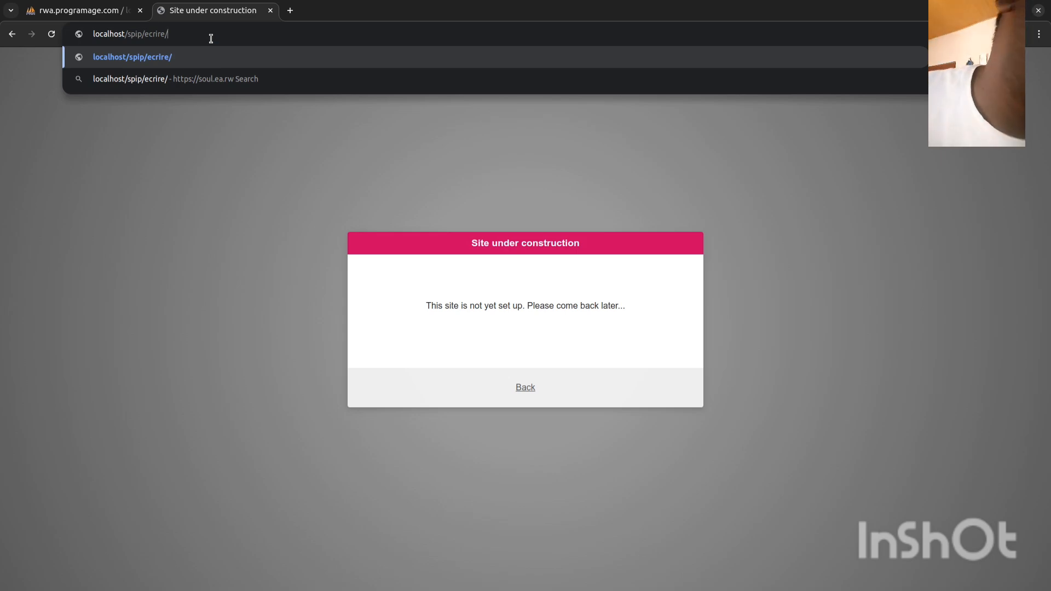
pyautogui.press('Return')
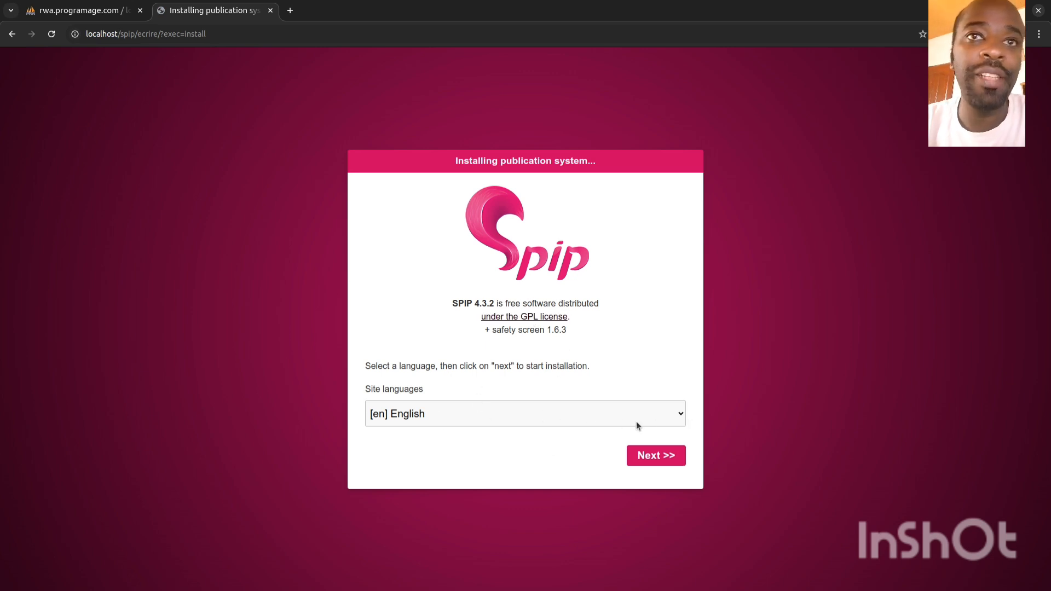
# Step: Start the installation in English and review the MySQL connection settings on localhost
pyautogui.click(667, 455)
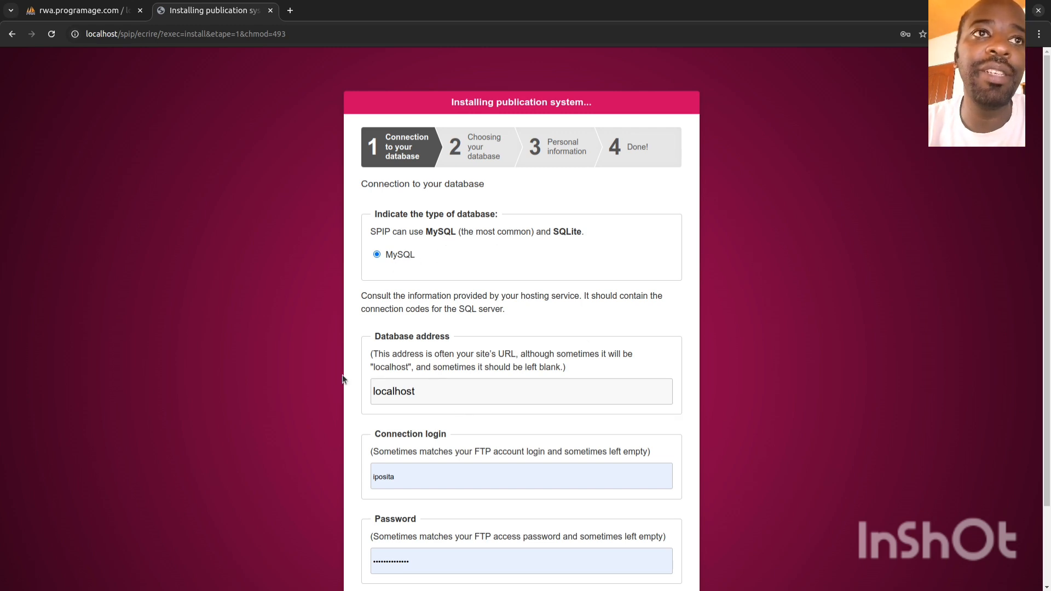
pyautogui.scroll(-2, 337, 382)
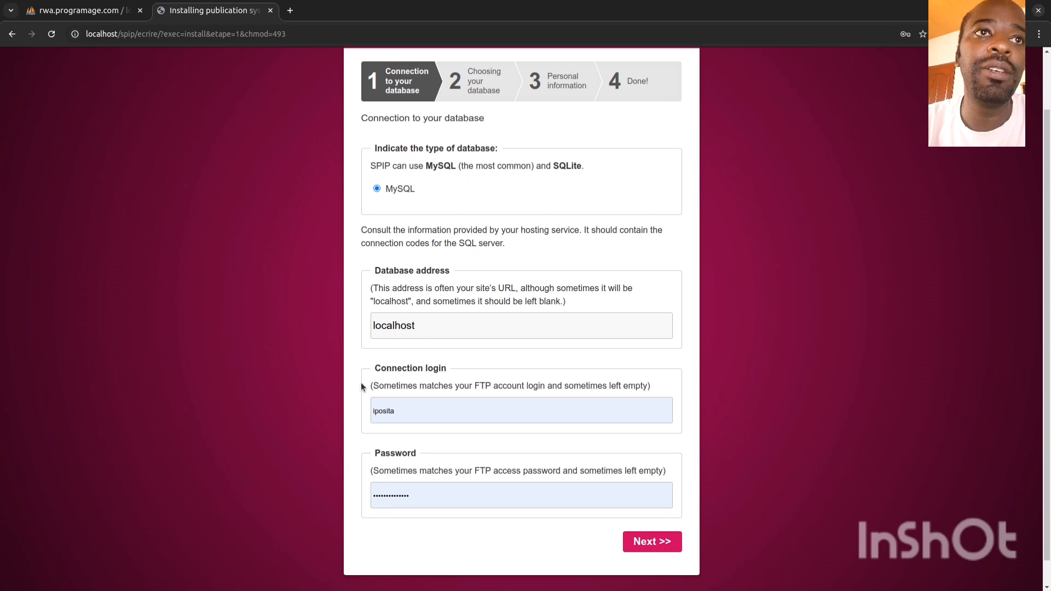
pyautogui.scroll(2, 311, 372)
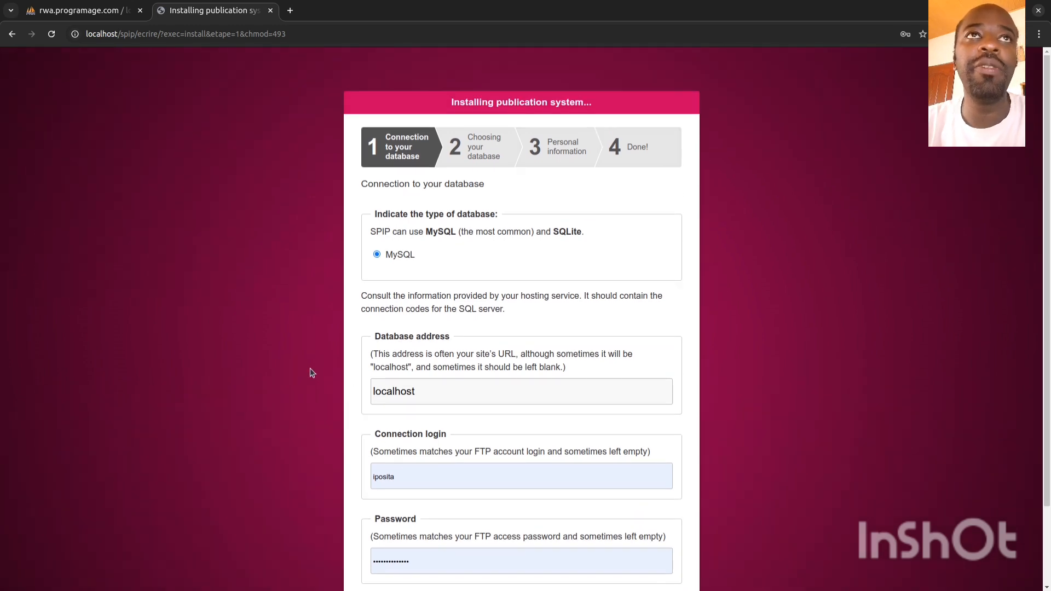
pyautogui.scroll(-2, 311, 373)
pyautogui.scroll(2, 310, 372)
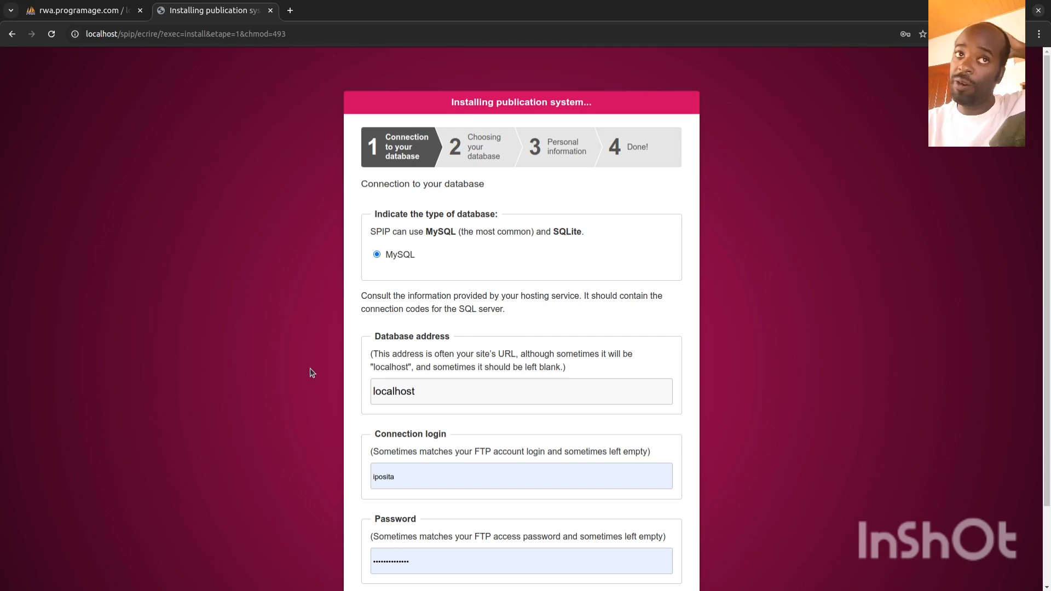
pyautogui.doubleClick(428, 232)
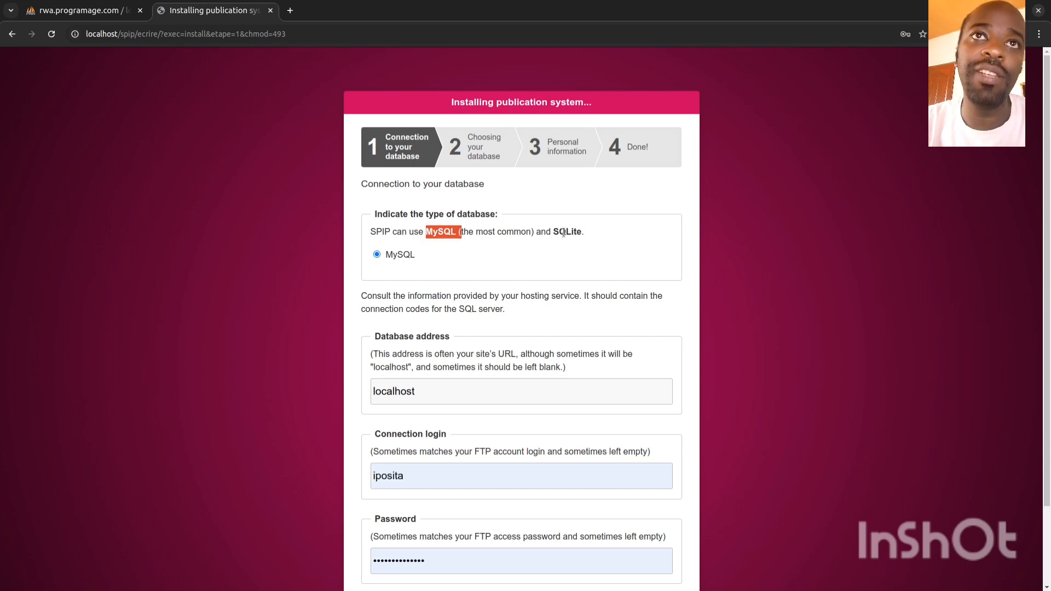
pyautogui.moveTo(554, 232); pyautogui.dragTo(571, 237)
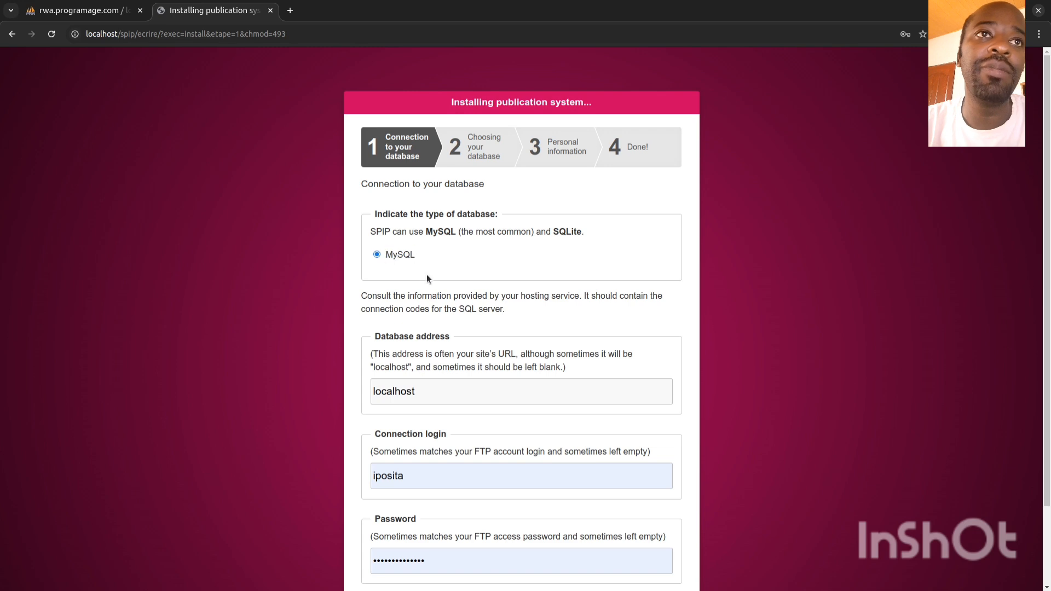
pyautogui.scroll(-3, 464, 369)
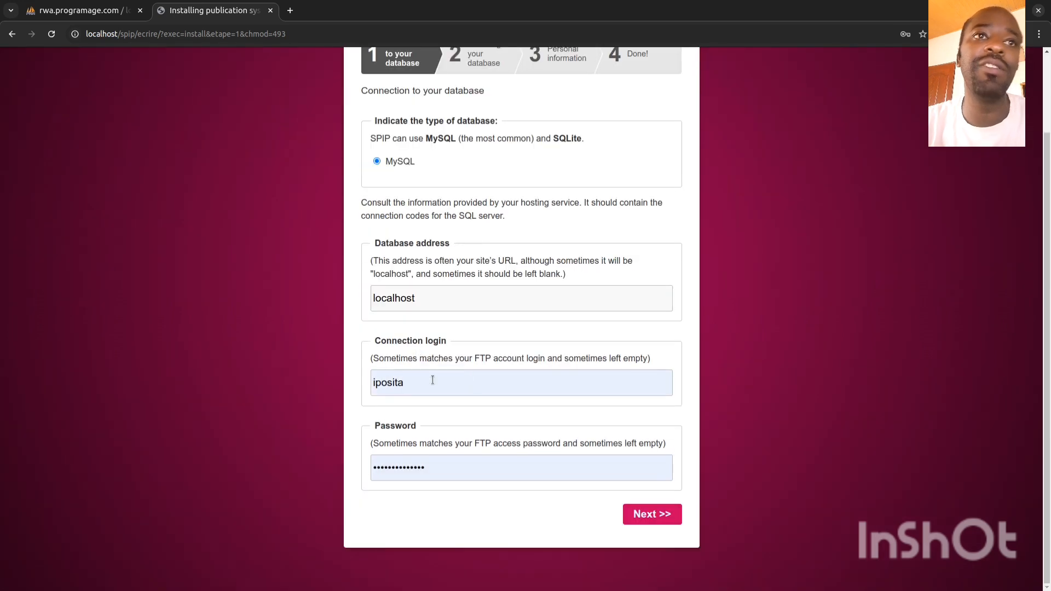
pyautogui.click(432, 380)
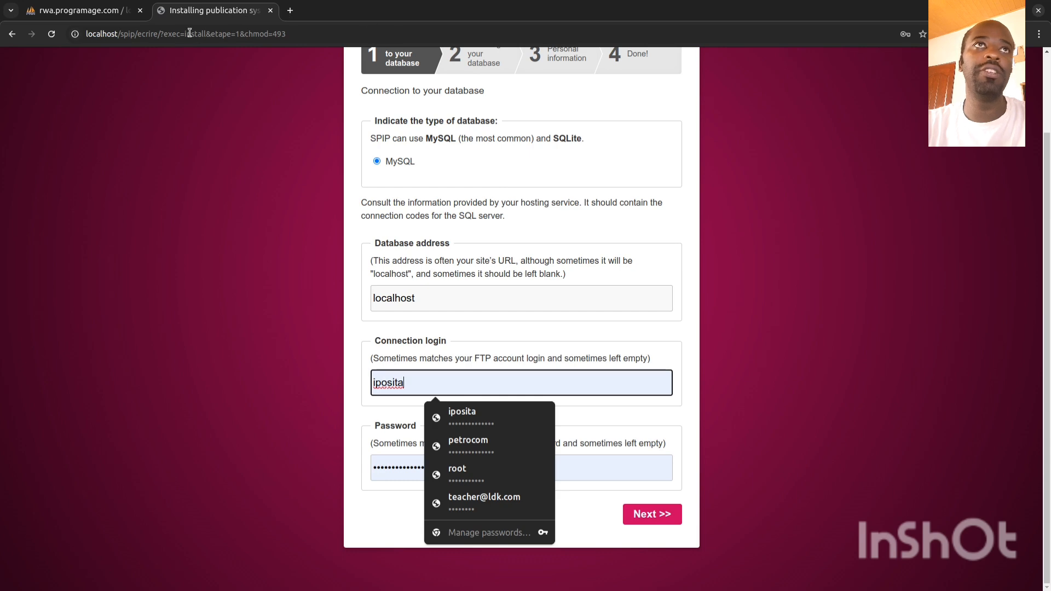
# Step: Fill in the database choice fields and submit them to install the database structure
pyautogui.click(140, 10)
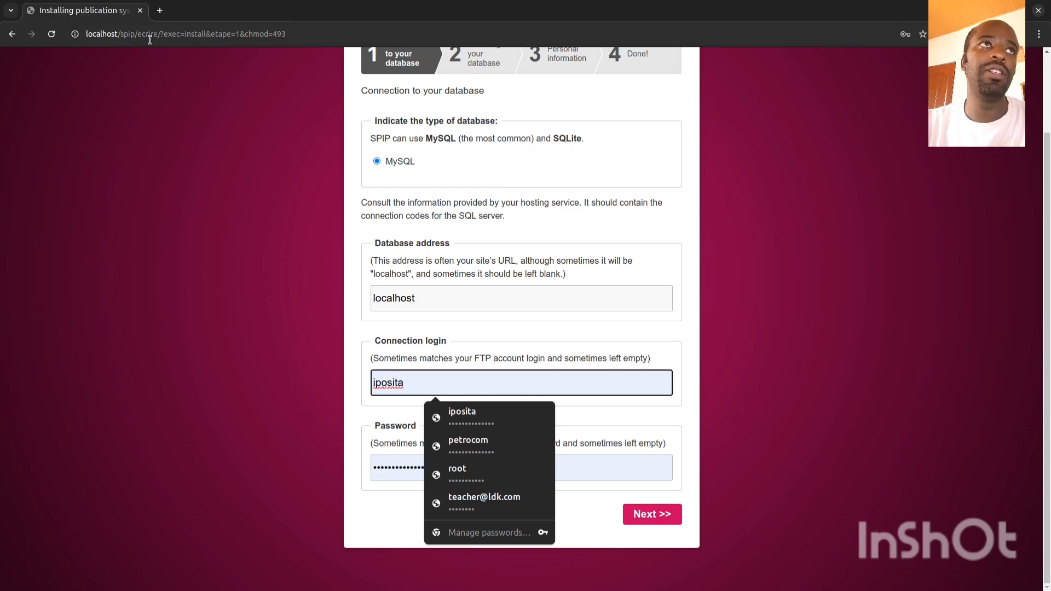
pyautogui.moveTo(101, 6); pyautogui.dragTo(107, 123)
pyautogui.moveTo(207, 114); pyautogui.dragTo(1050, 304)
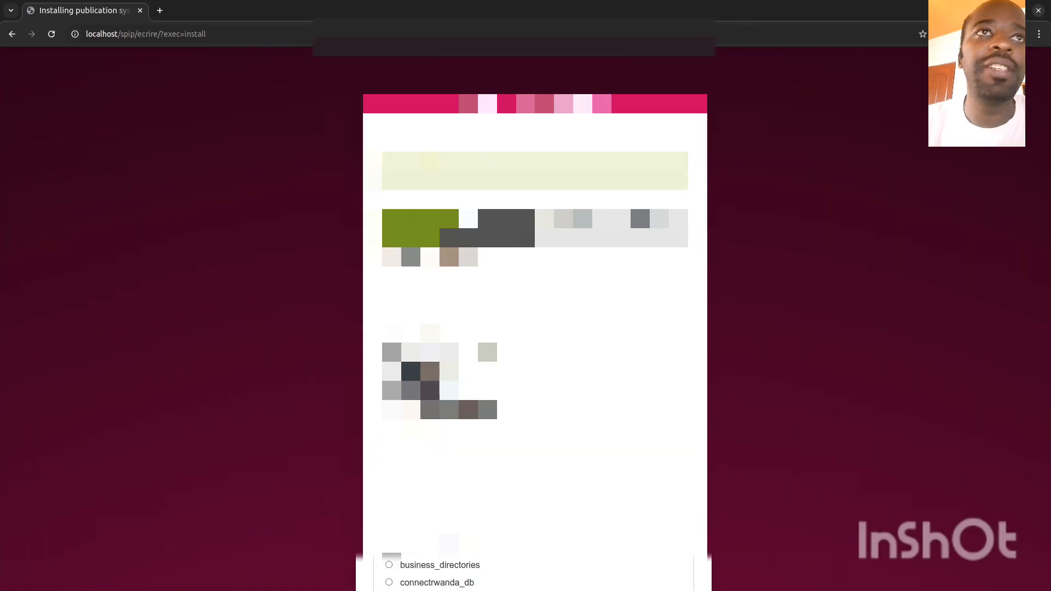
pyautogui.scroll(-20, 525, 328)
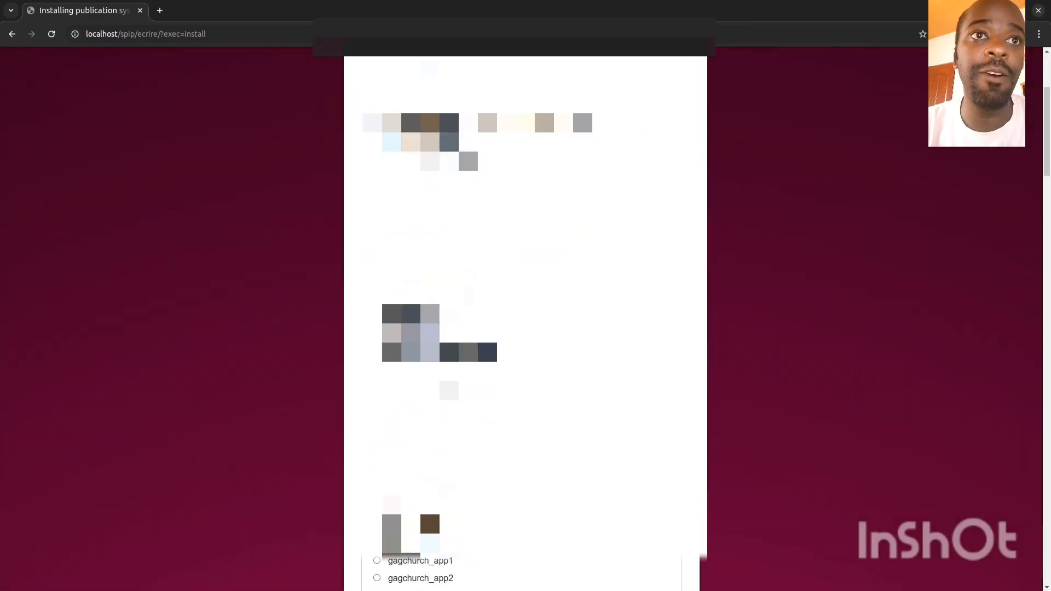
pyautogui.scroll(-8, 525, 318)
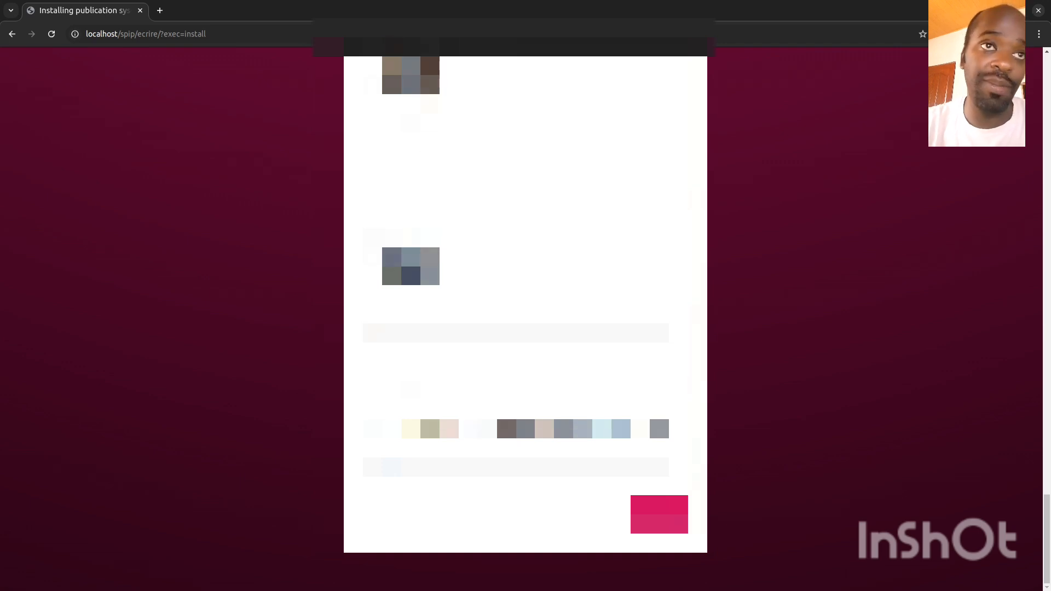
pyautogui.doubleClick(391, 333)
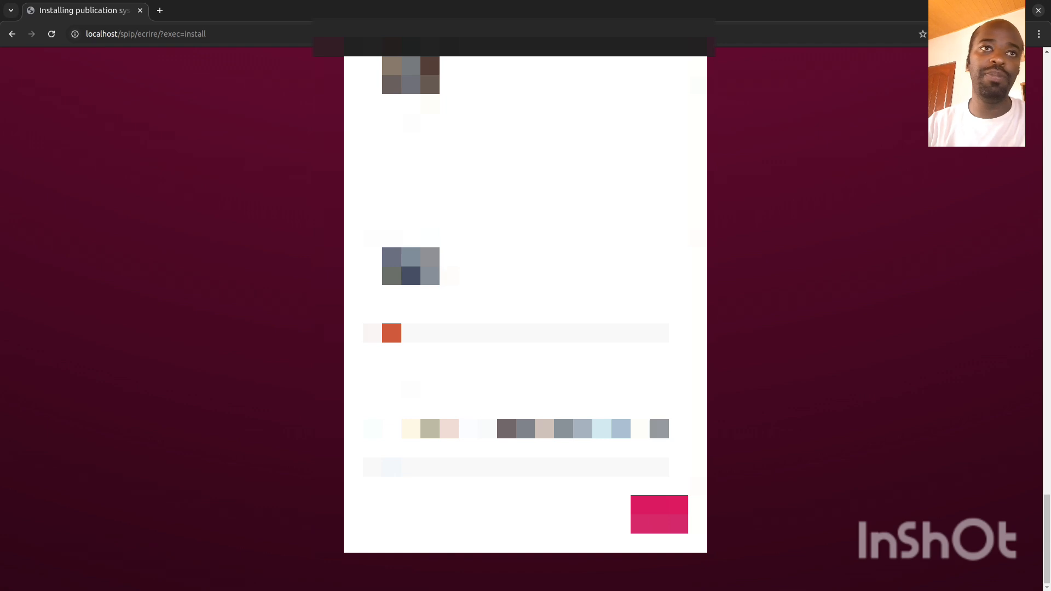
pyautogui.press('BackSpace')
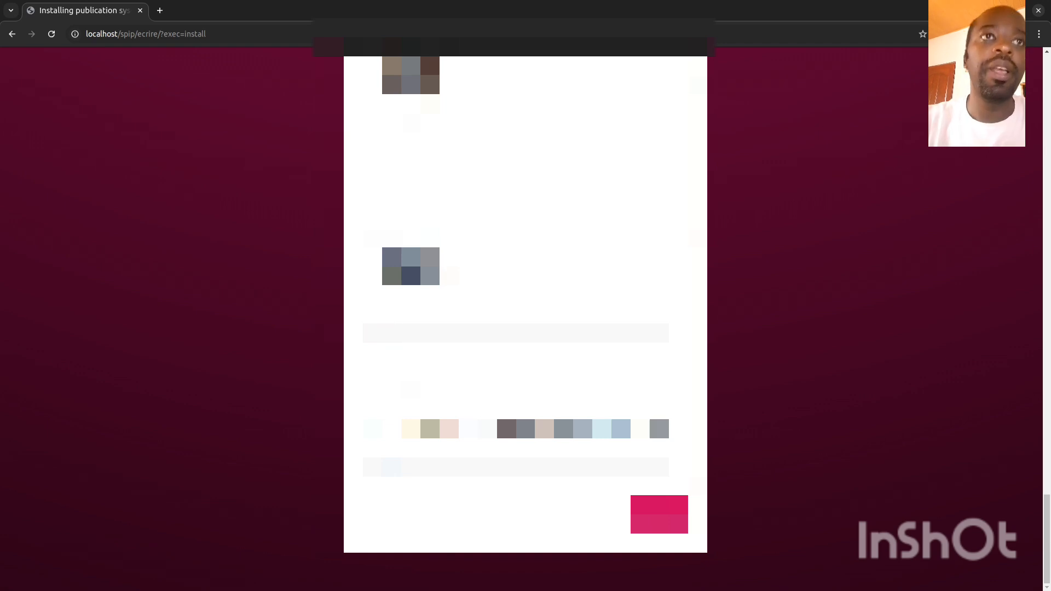
pyautogui.doubleClick(392, 467)
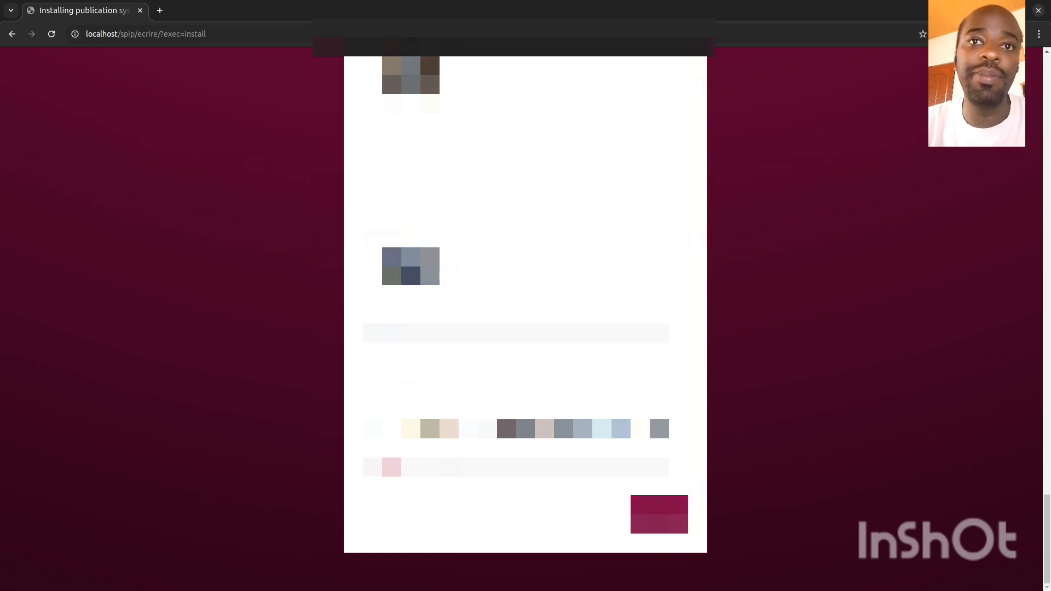
pyautogui.click(659, 515)
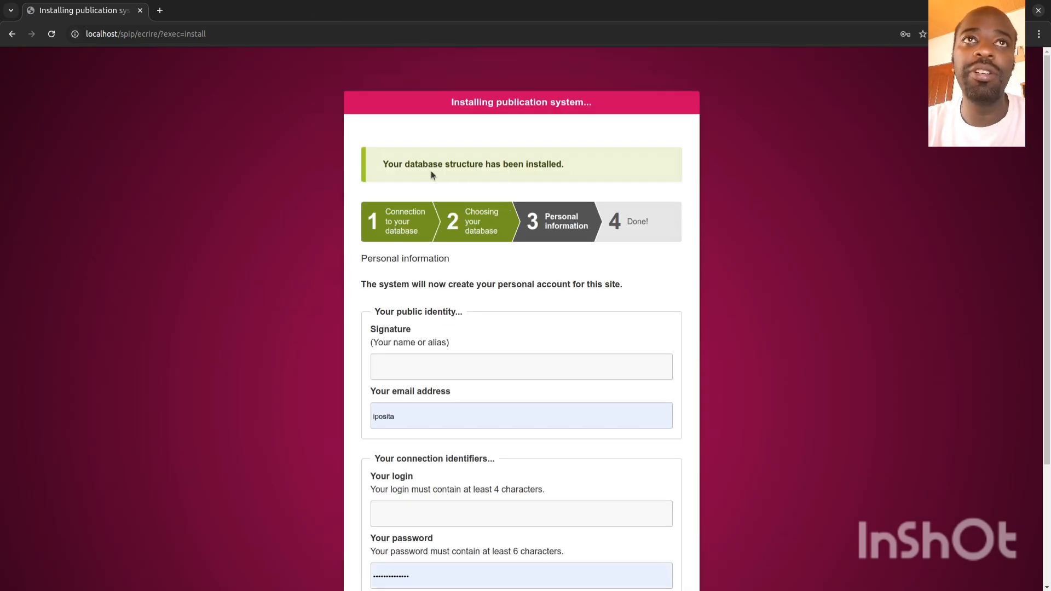
# Step: Enter admin as the signature, the admin e-mail address, and admin as the login
pyautogui.moveTo(565, 169); pyautogui.dragTo(377, 166)
pyautogui.click(416, 182)
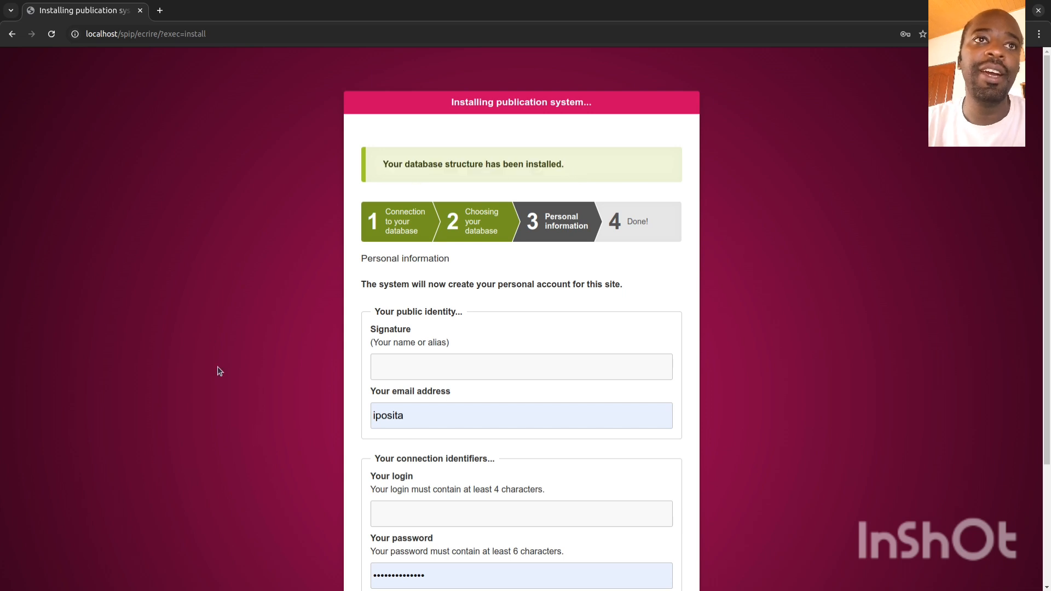
pyautogui.click(438, 370)
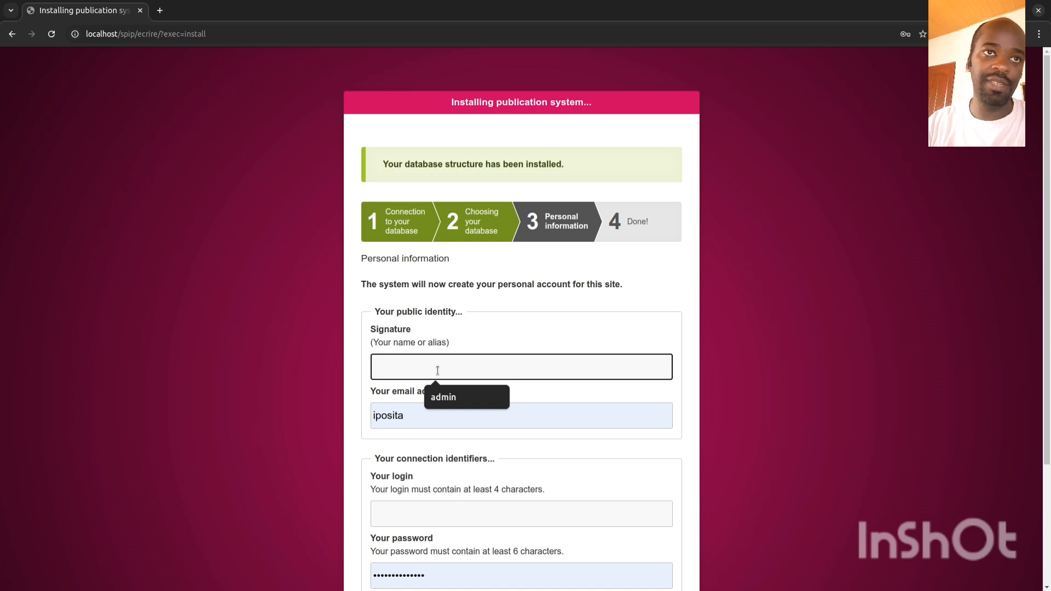
pyautogui.write('admin')
pyautogui.press('Tab')
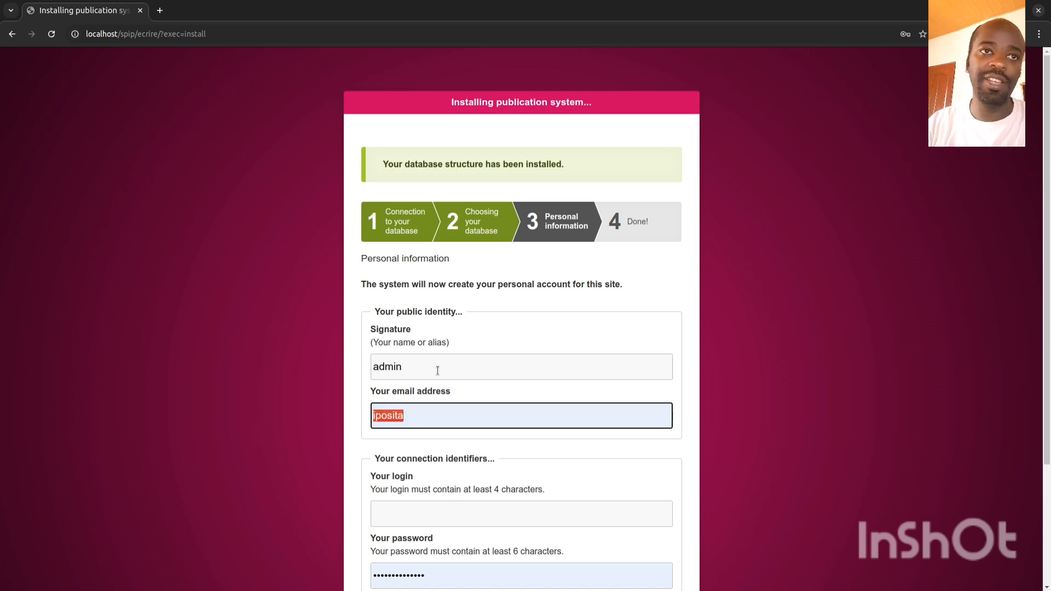
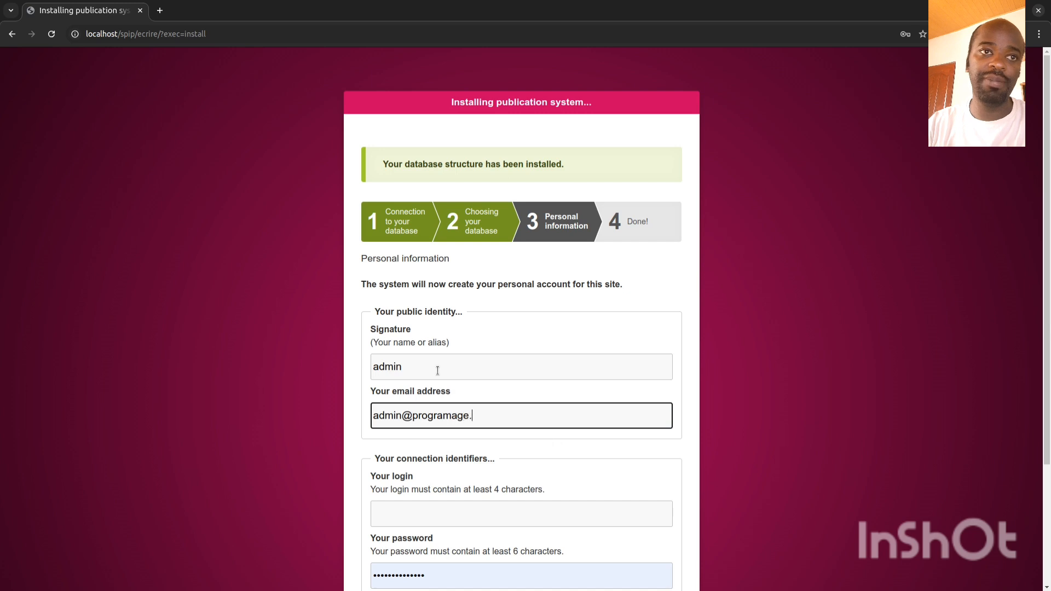
pyautogui.press('Tab')
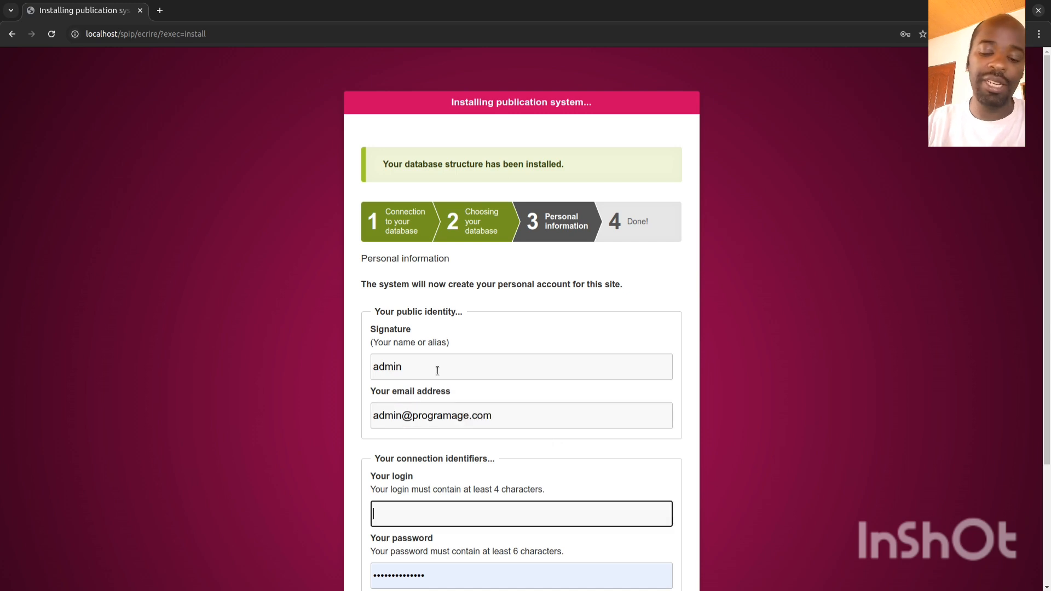
pyautogui.write('admin')
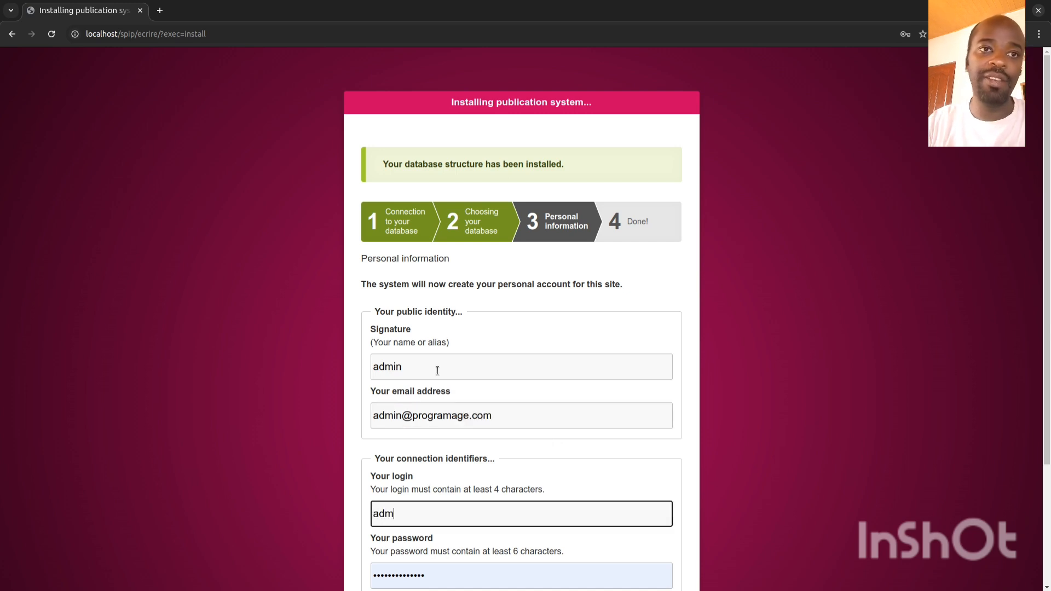
# Step: Enter and confirm the account password, then submit the personal information form
pyautogui.press('Tab')
pyautogui.write('••••••••')
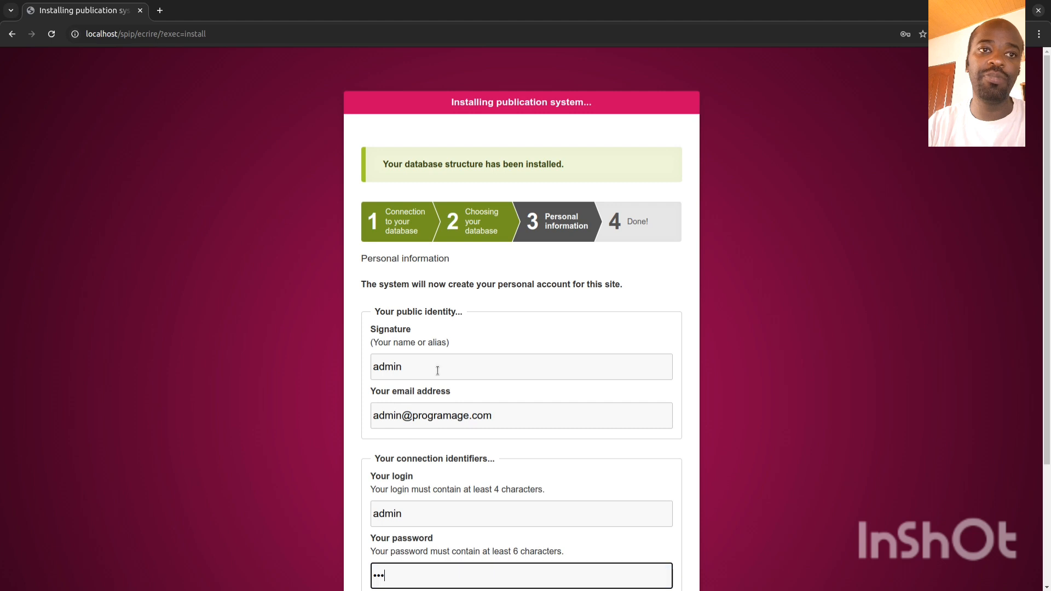
pyautogui.press('Tab')
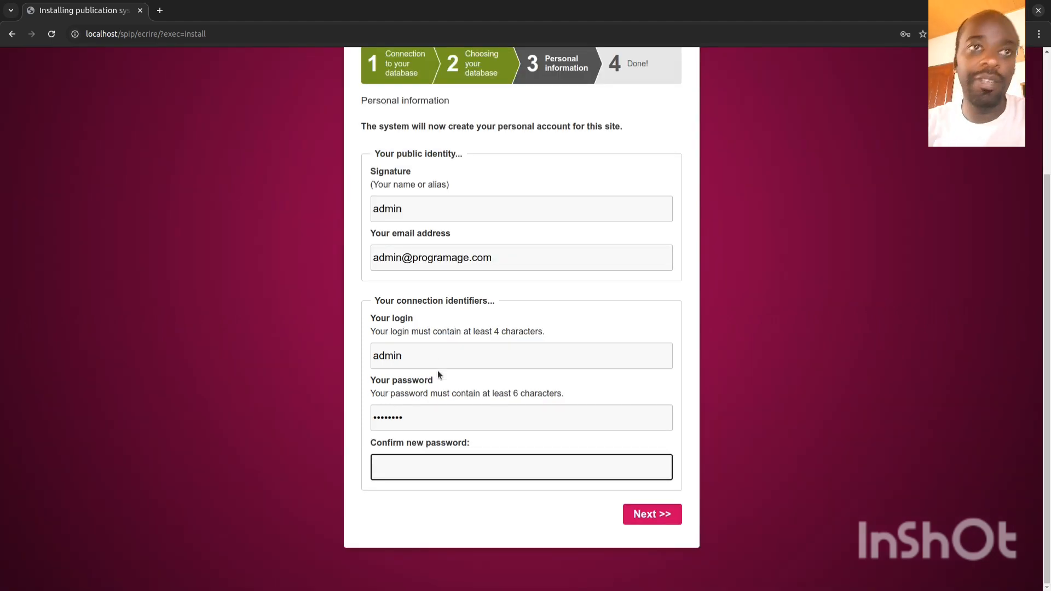
pyautogui.click(421, 462)
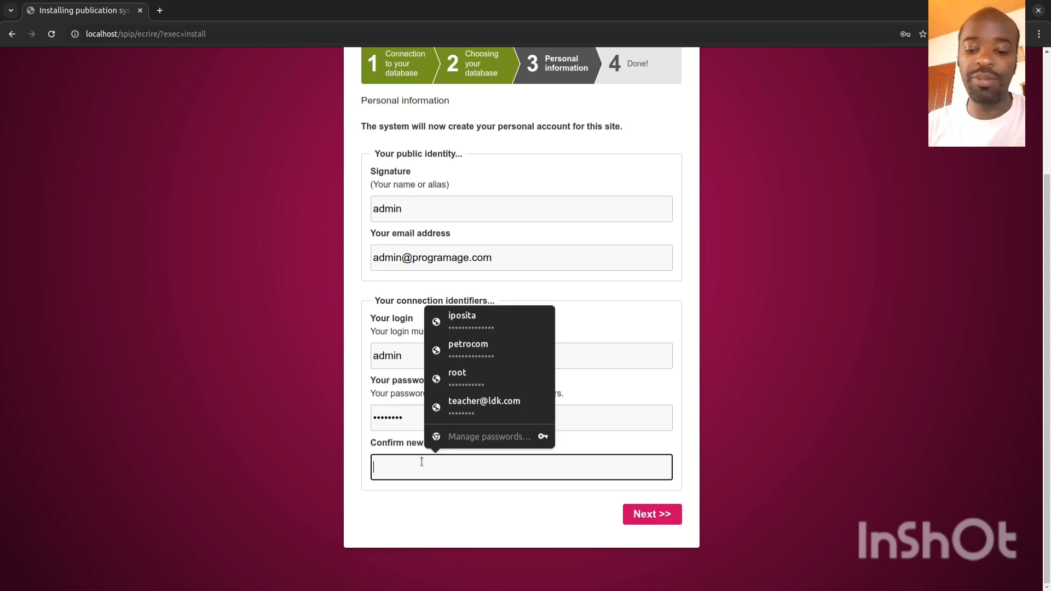
pyautogui.write('••••••••')
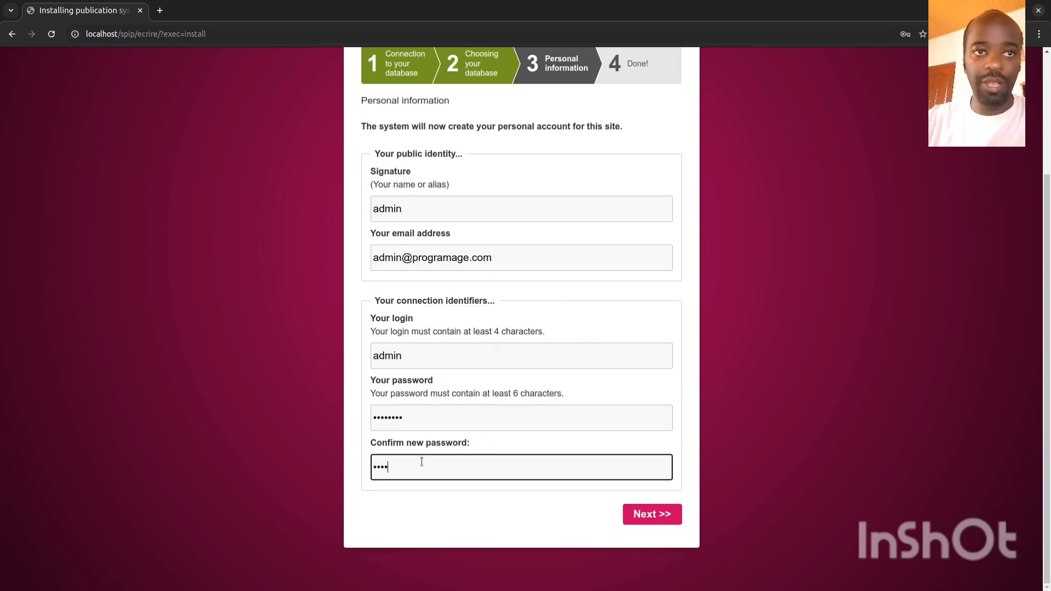
pyautogui.click(642, 516)
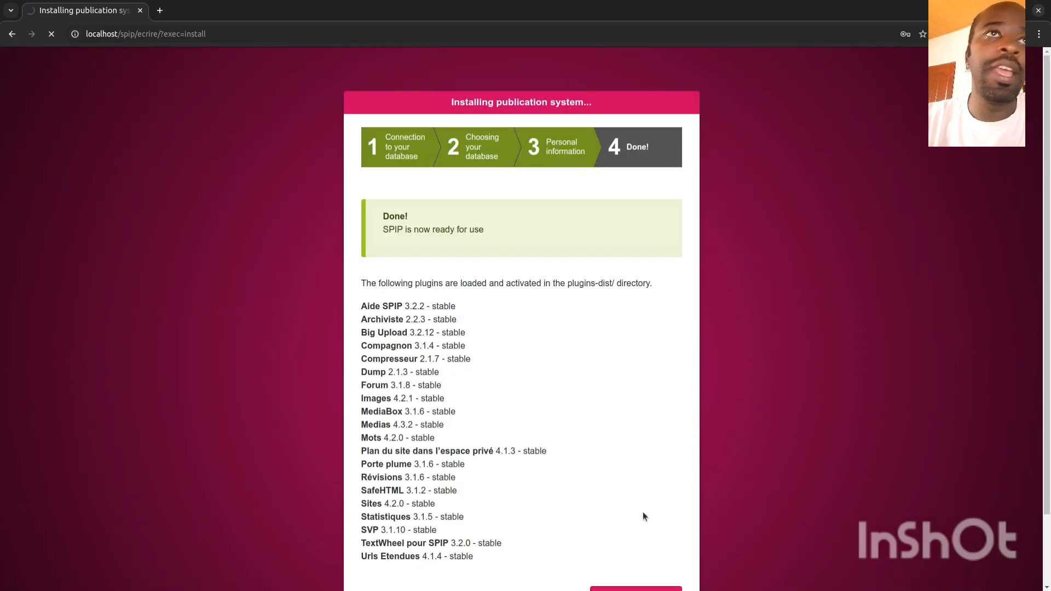
# Step: Review the activated plugins listed on the Done! page and continue to the back-office
pyautogui.scroll(-3, 384, 268)
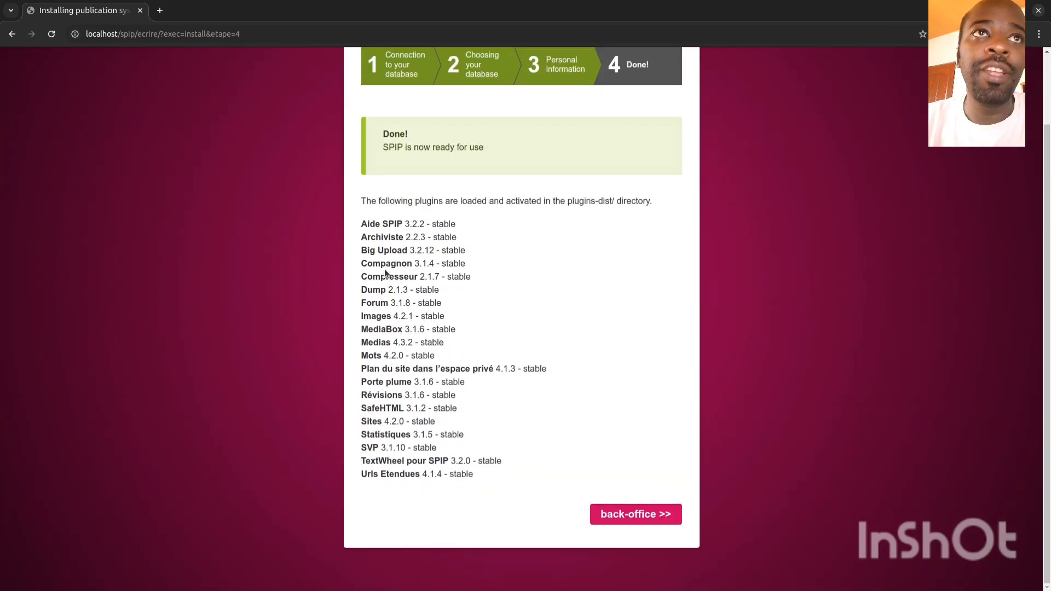
pyautogui.scroll(3, 384, 269)
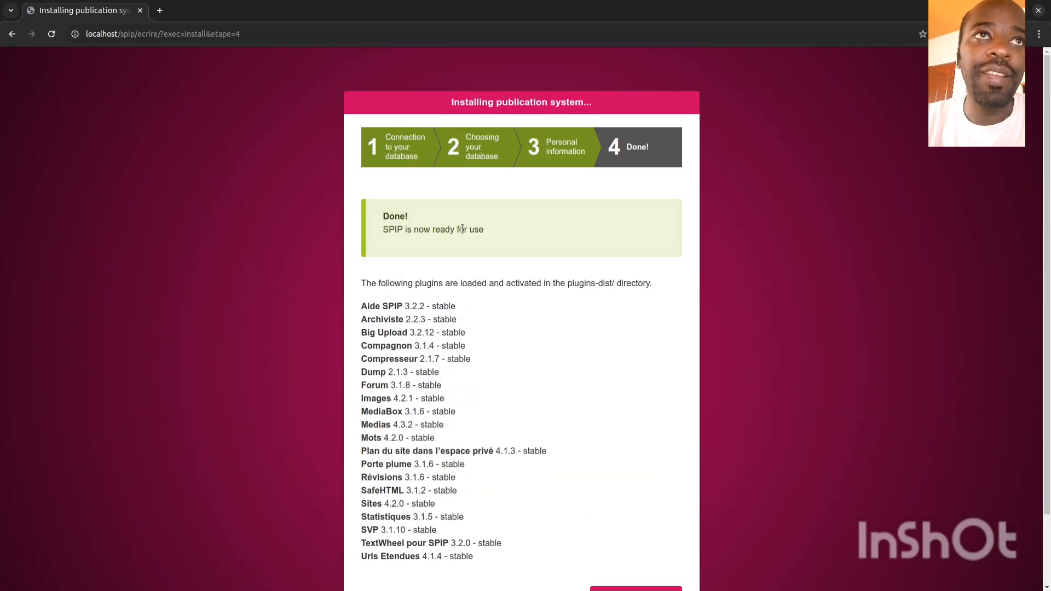
pyautogui.scroll(-2, 450, 296)
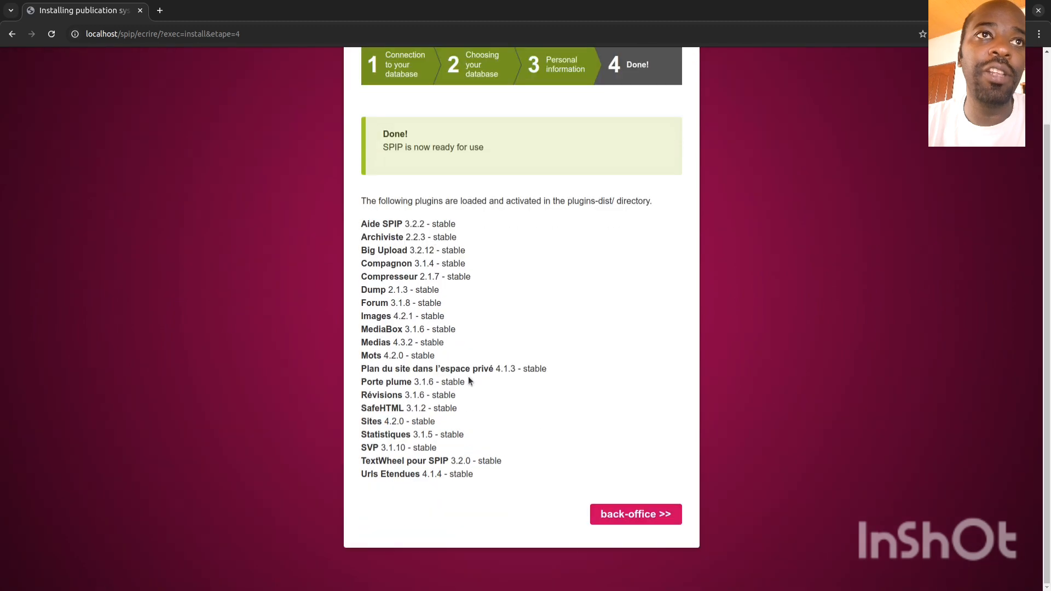
pyautogui.moveTo(362, 224); pyautogui.dragTo(389, 330)
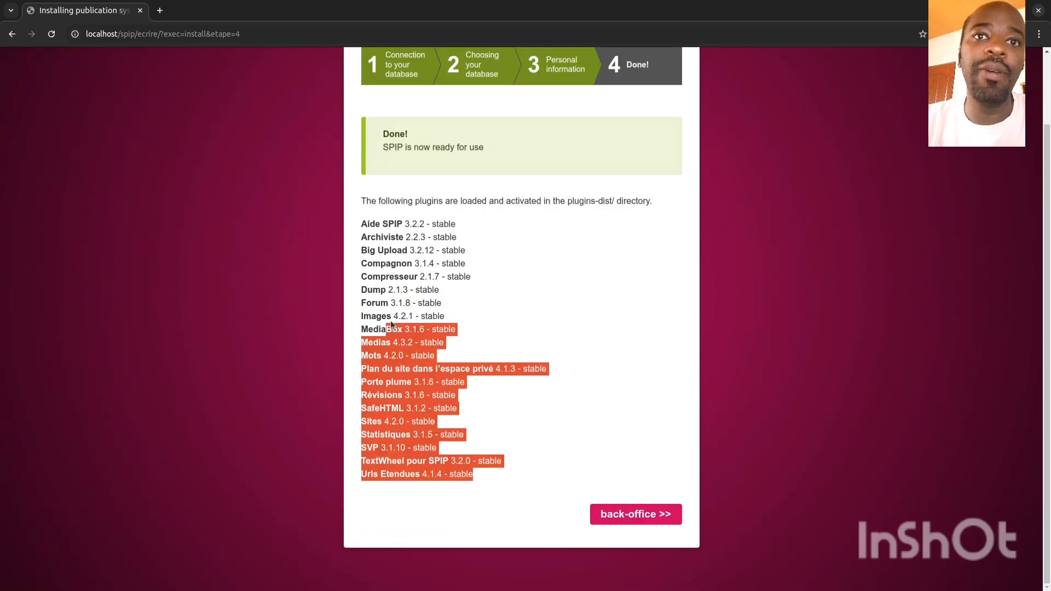
pyautogui.click(397, 316)
pyautogui.scroll(2, 583, 327)
pyautogui.scroll(-2, 582, 326)
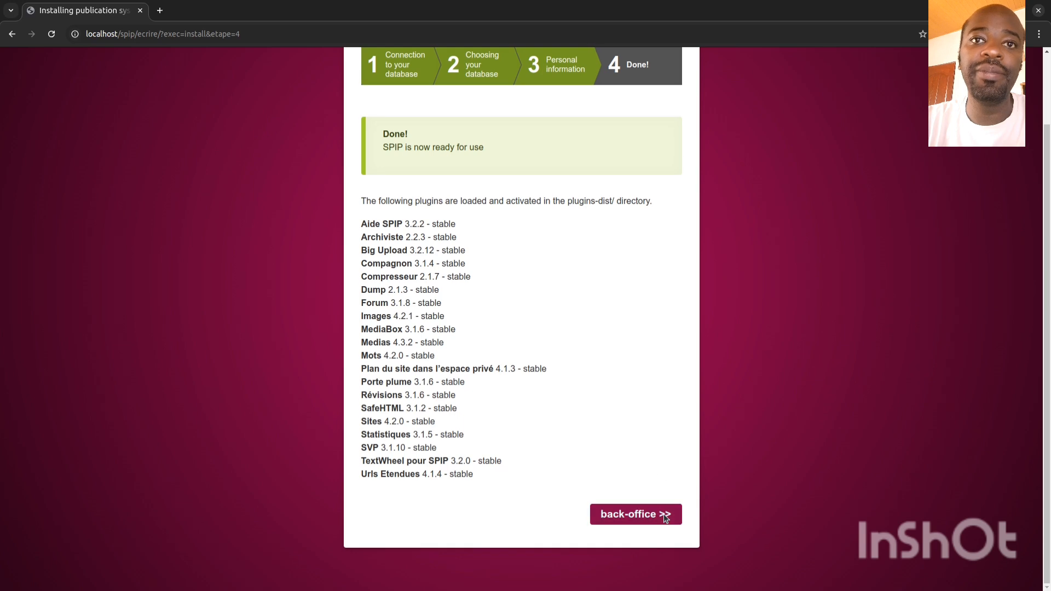
pyautogui.click(646, 518)
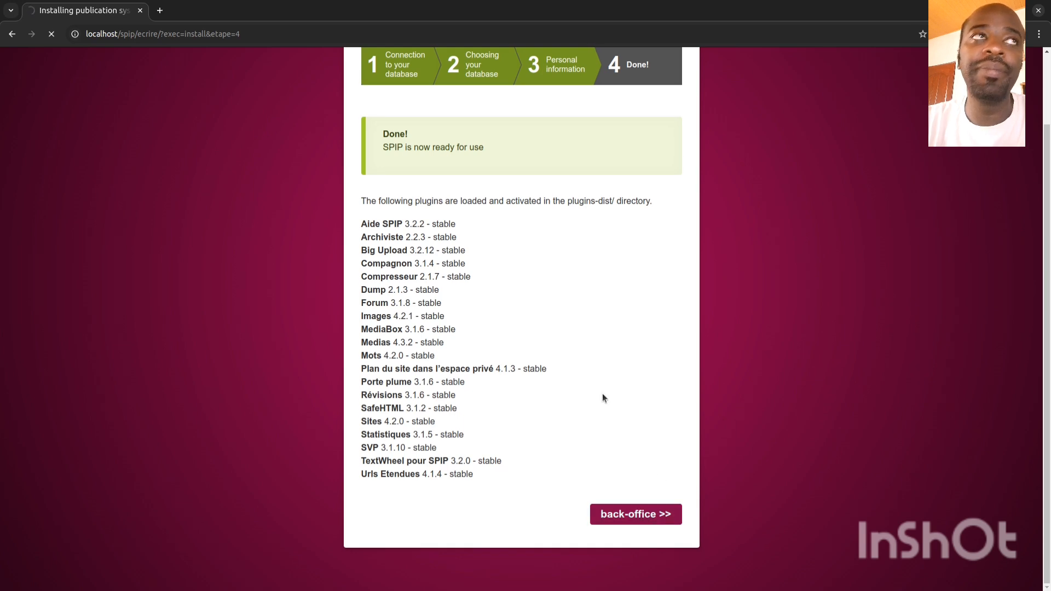
# Step: Read the Welcome message greeting admin and explaining entry into the private area
pyautogui.scroll(3, 602, 393)
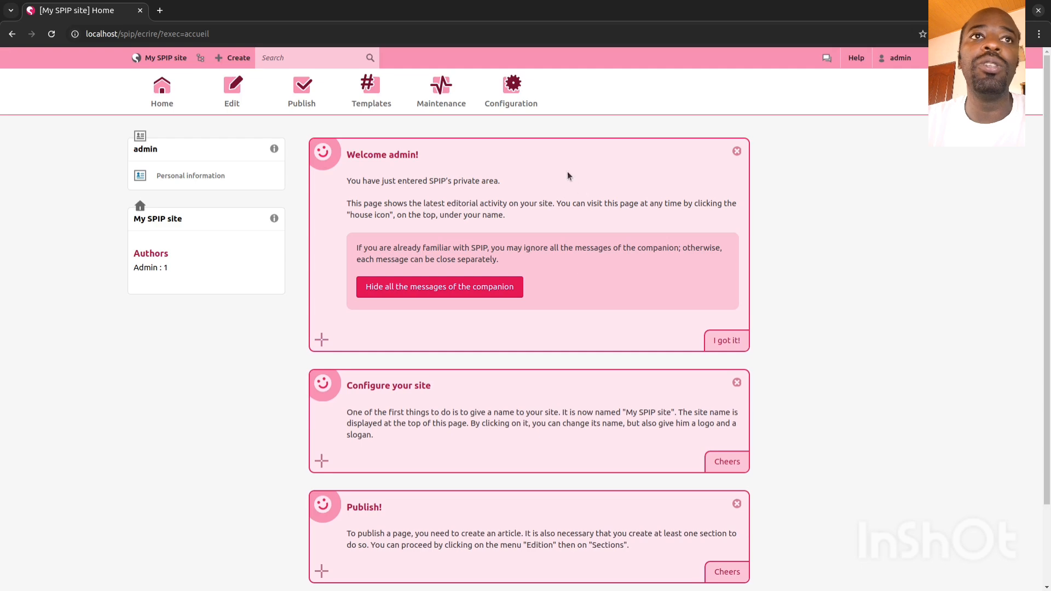
pyautogui.scroll(-3, 583, 209)
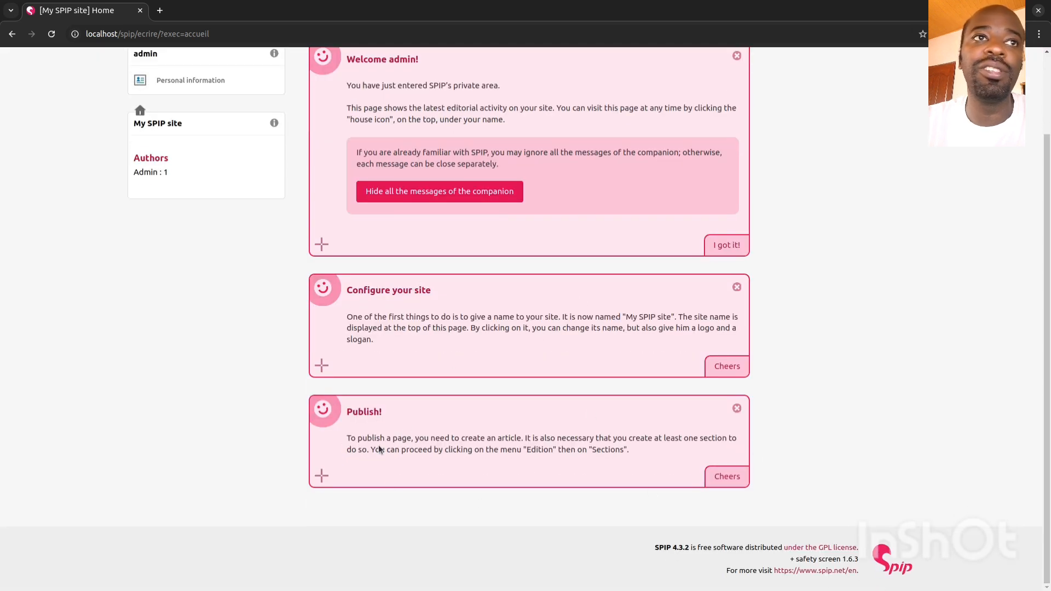
pyautogui.scroll(3, 529, 450)
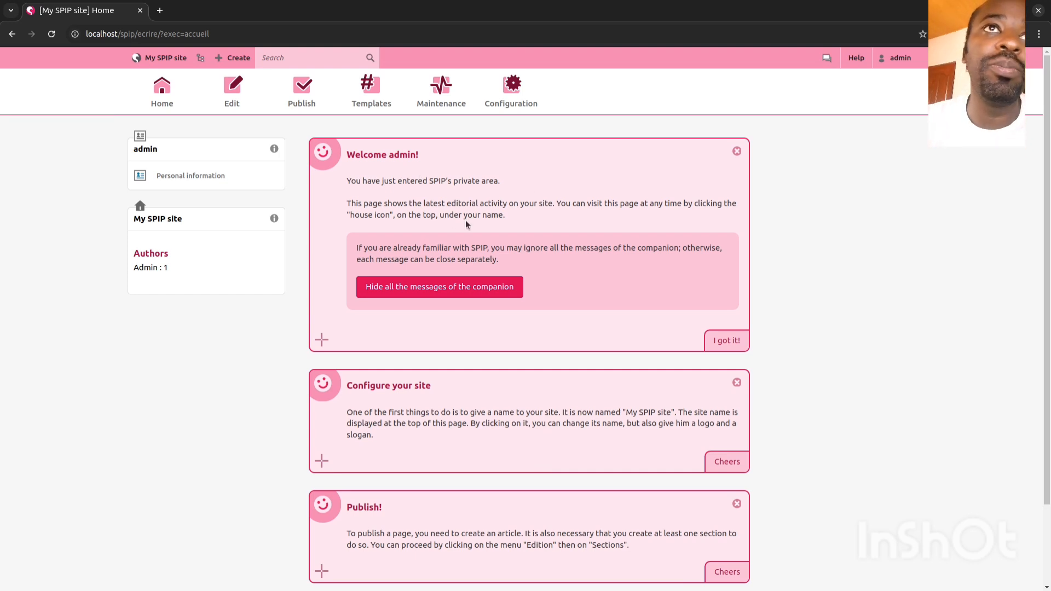
pyautogui.moveTo(355, 154); pyautogui.dragTo(419, 154)
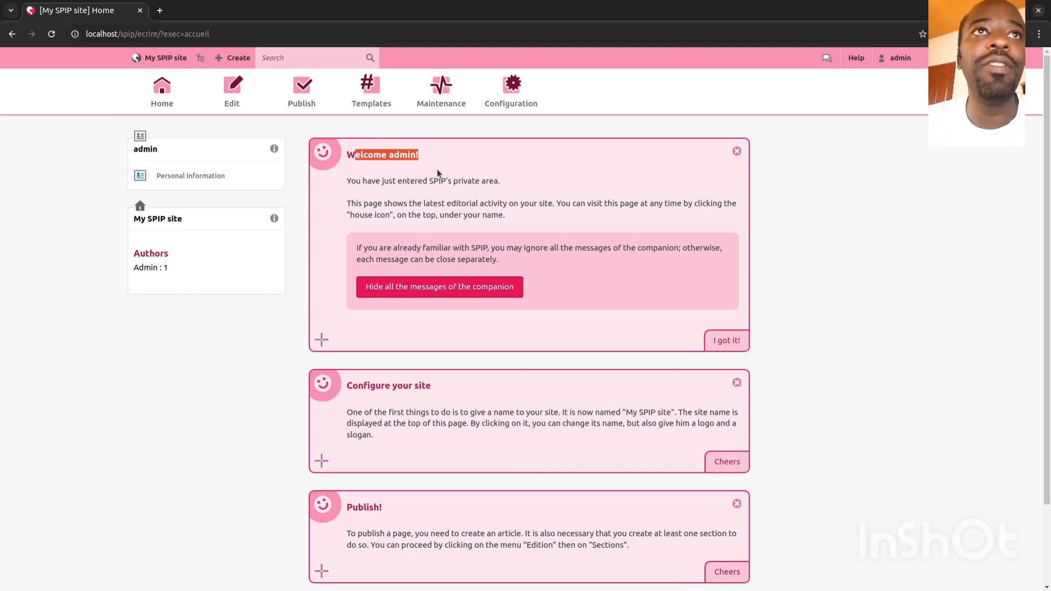
pyautogui.moveTo(372, 180); pyautogui.dragTo(418, 180)
pyautogui.moveTo(498, 186)
pyautogui.mouseDown()
pyautogui.moveTo(525, 186)
pyautogui.moveTo(483, 190)
pyautogui.mouseUp()
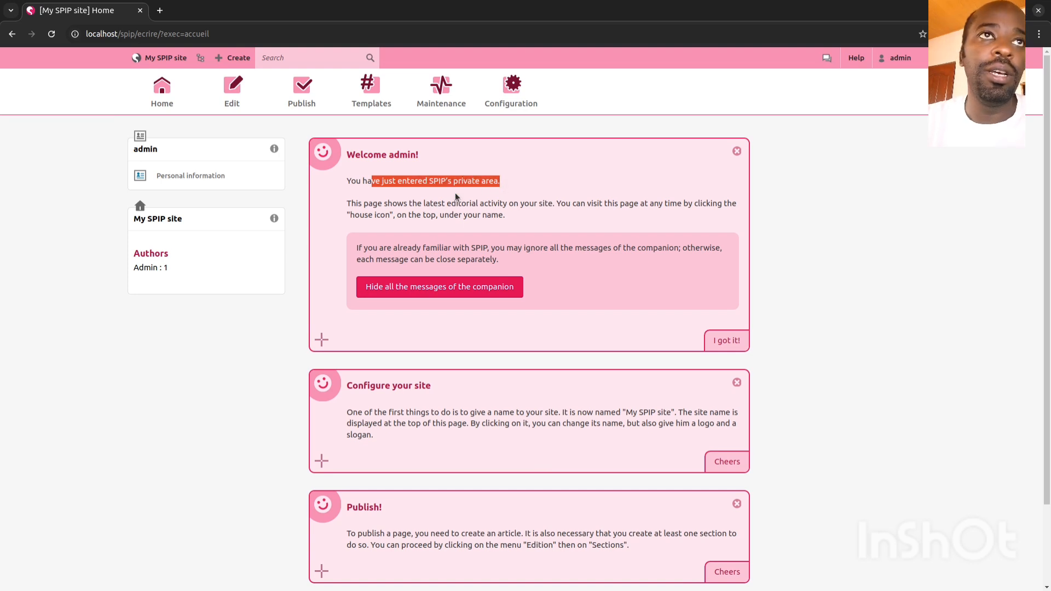
pyautogui.click(362, 204)
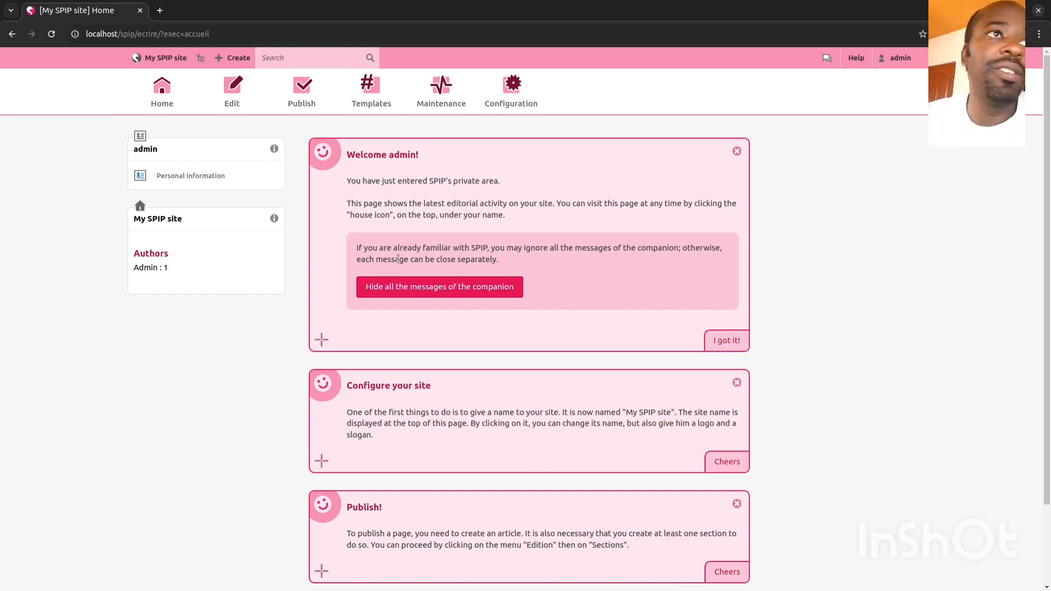
# Step: Read through the Configure your site and Publish! companion tips on the Home page
pyautogui.scroll(-3, 505, 312)
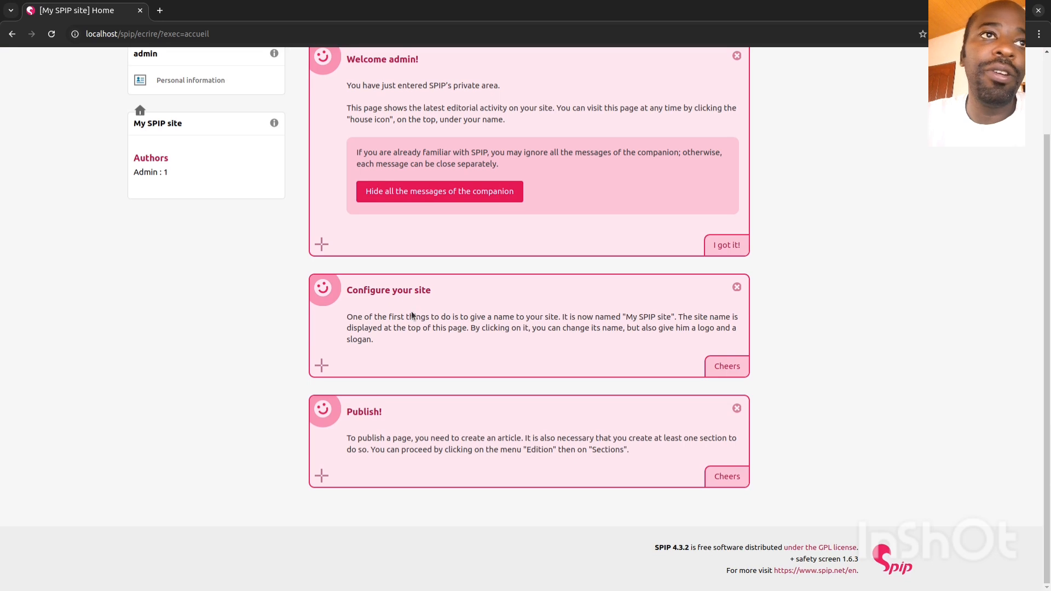
pyautogui.moveTo(363, 317); pyautogui.dragTo(452, 312)
pyautogui.click(453, 312)
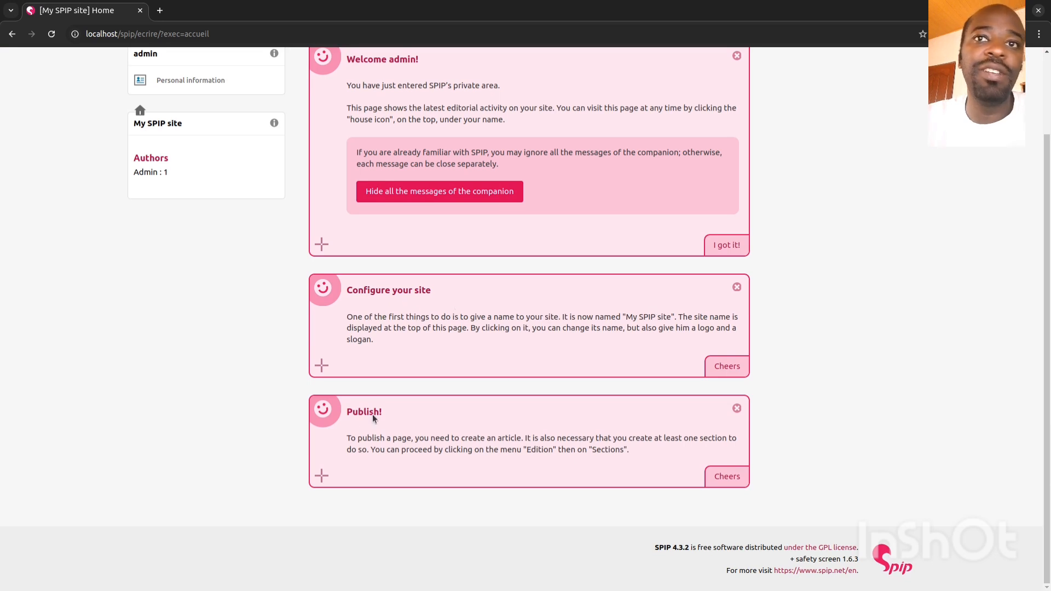
pyautogui.moveTo(355, 446); pyautogui.dragTo(520, 436)
pyautogui.click(522, 438)
pyautogui.scroll(2, 530, 445)
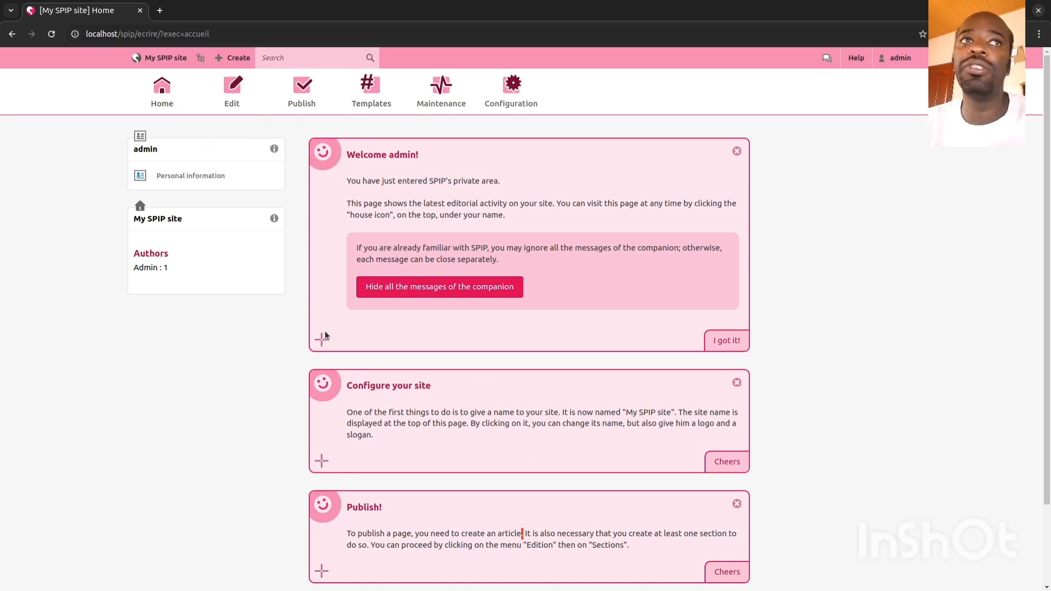
pyautogui.scroll(-1, 780, 359)
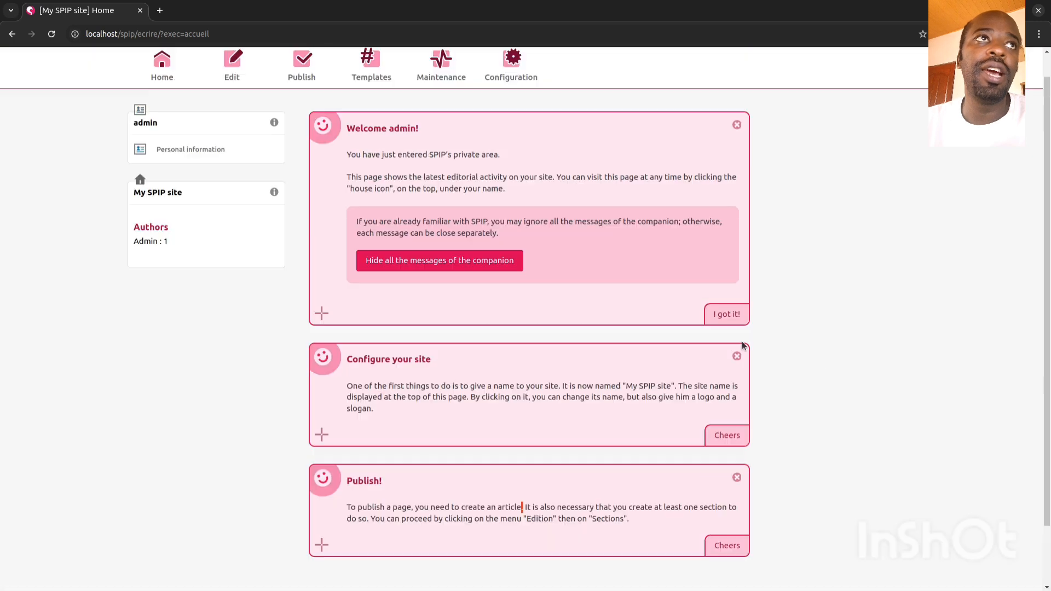
pyautogui.scroll(1, 780, 359)
pyautogui.moveTo(166, 58)
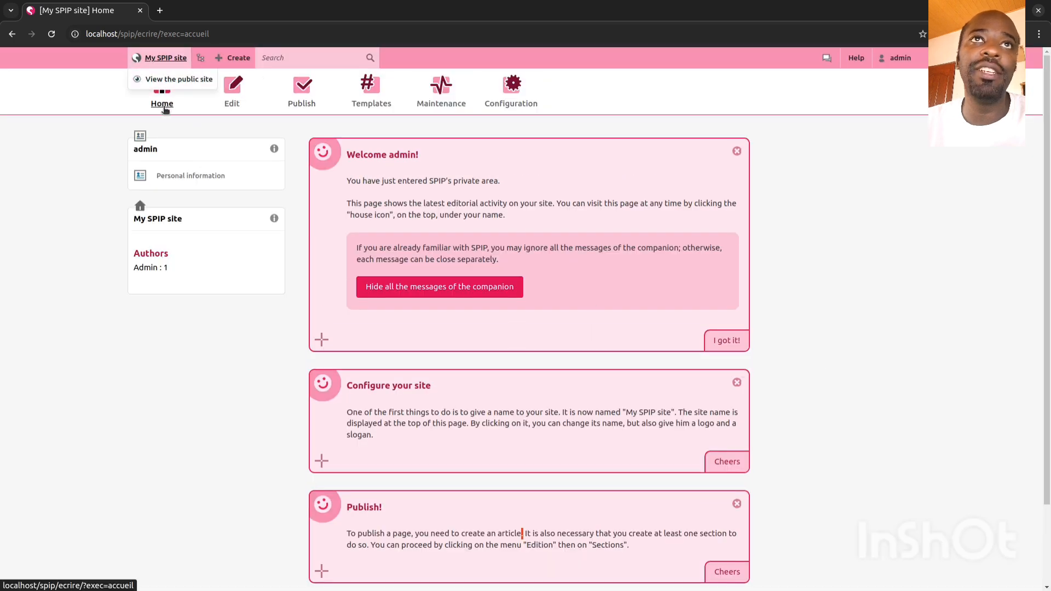